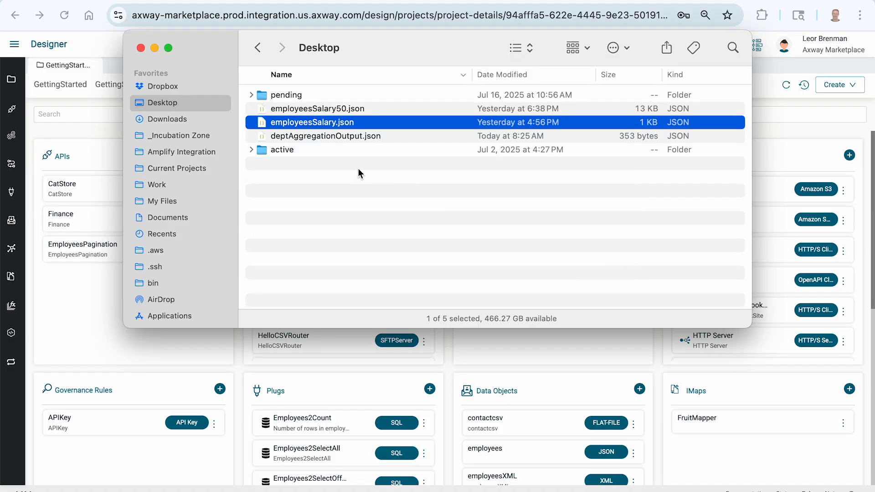
Preview employeesSalary.json on the Desktop and examine its salary and department fields, including the repeated Engineering entries.
key(space)
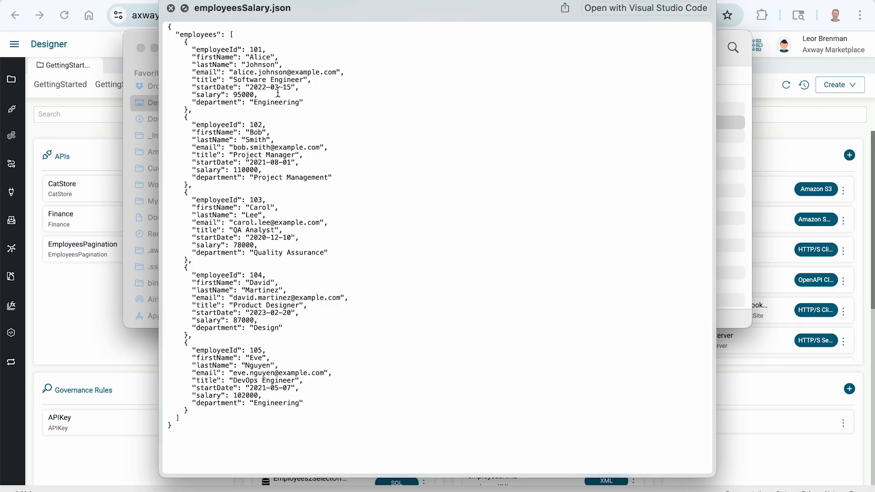
double_click(205, 104)
double_click(208, 95)
double_click(273, 403)
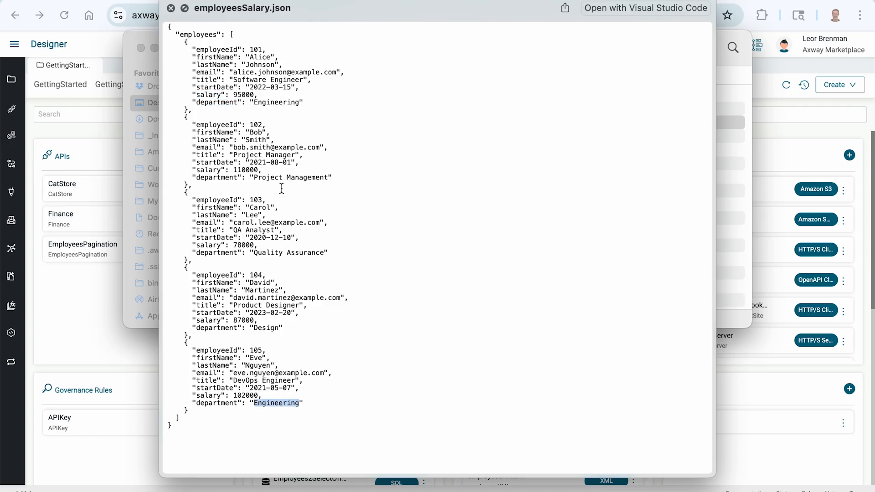
click(272, 102)
double_click(272, 102)
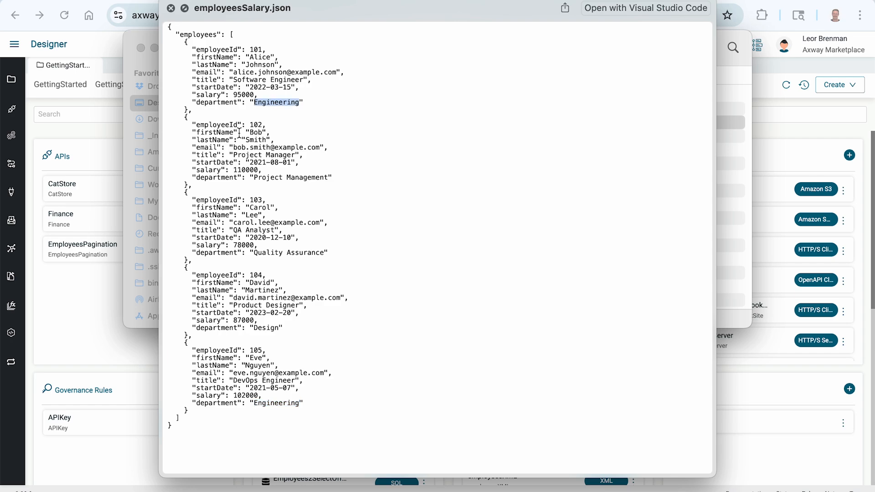
double_click(274, 404)
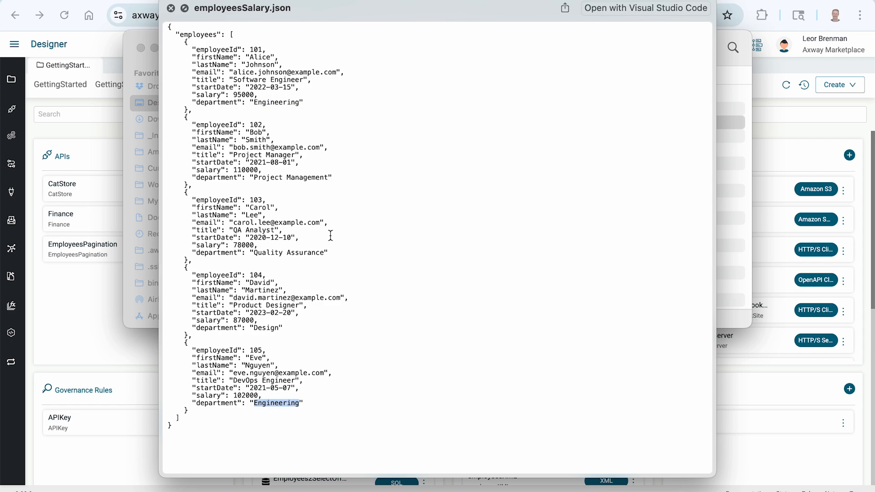
key(space)
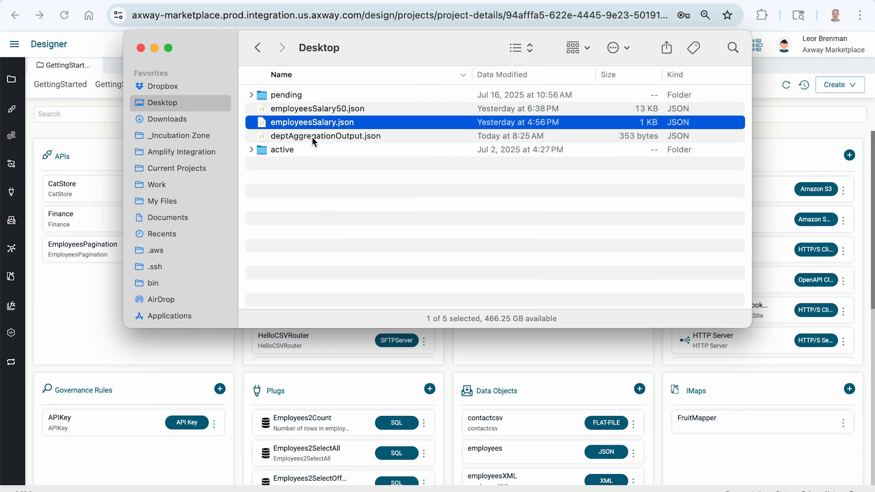
Preview deptAggregationOutput.json and examine the count, department and salaryTotal fields of the Engineering group.
click(303, 135)
key(space)
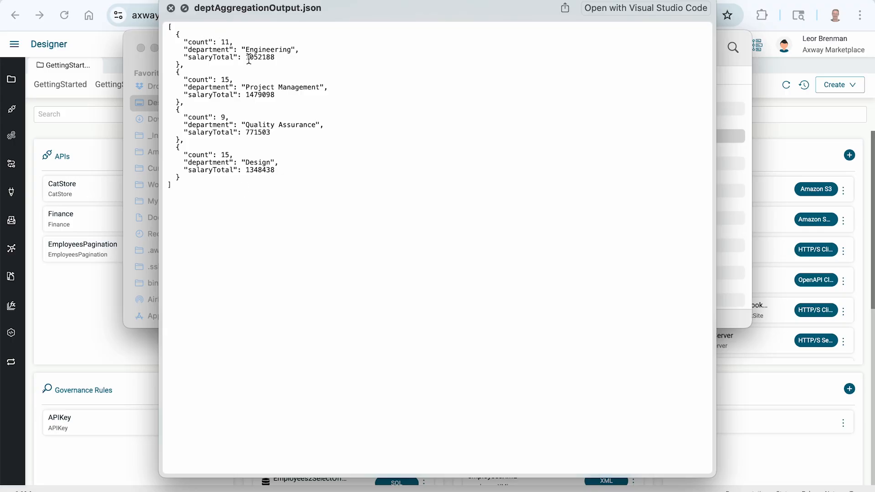
double_click(264, 51)
click(255, 52)
double_click(255, 55)
key(space)
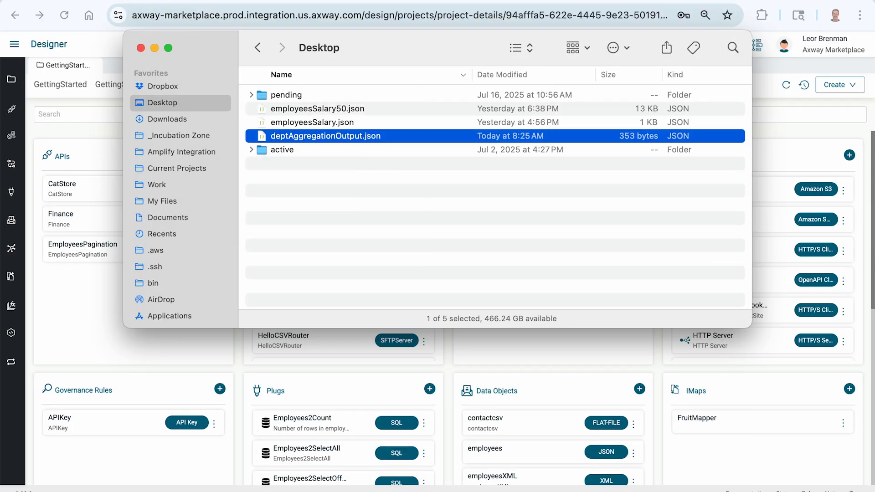
In the Designer's GettingStarted project, create data object employeeSalary from the employee salary file as a JSON SAMPLE, and expand its employees node.
key(super+Tab)
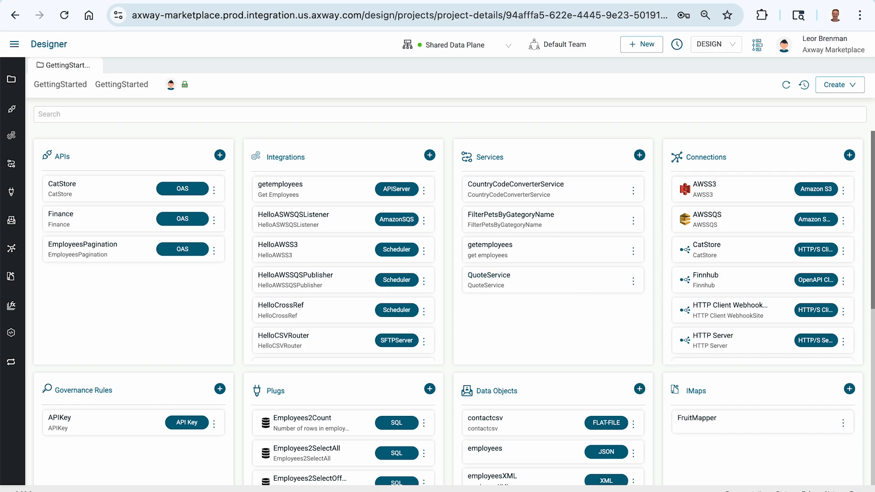
click(639, 390)
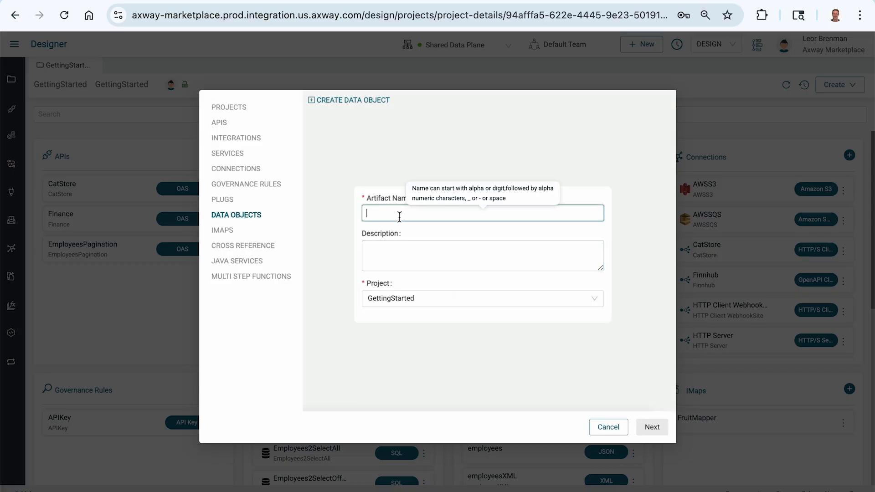
text(employeeSalary)
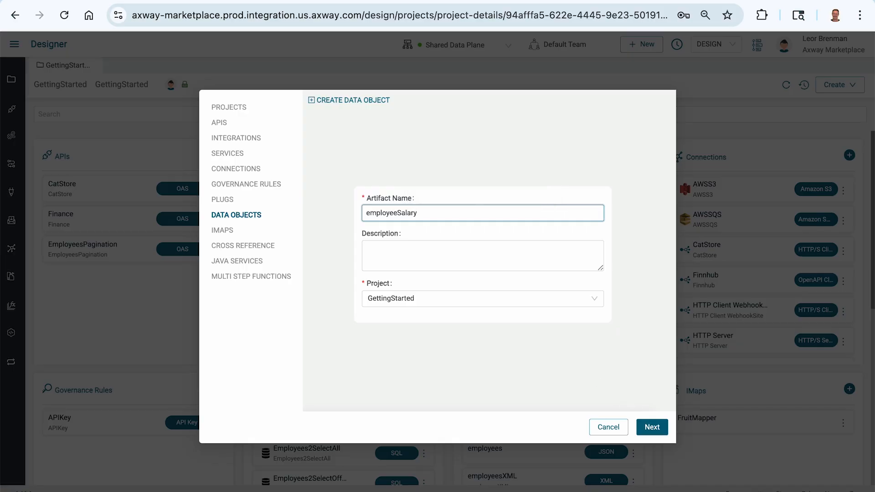
click(651, 427)
click(380, 258)
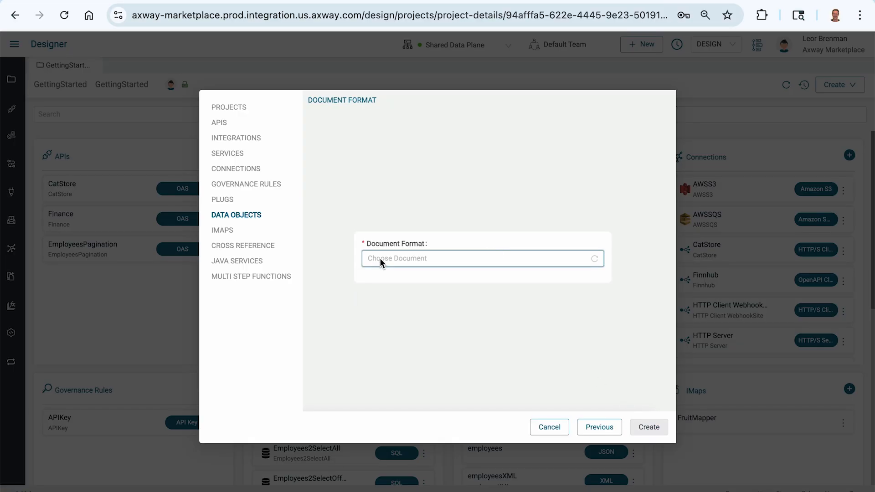
click(402, 343)
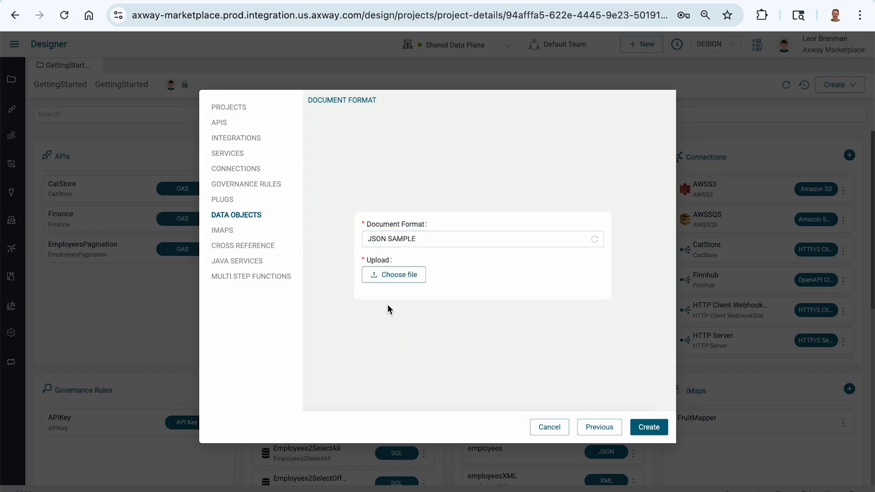
click(381, 275)
double_click(279, 182)
click(647, 429)
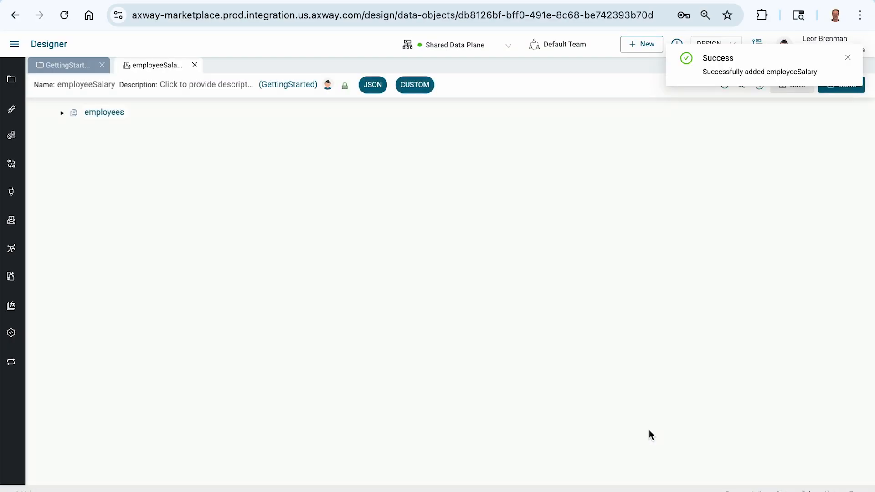
click(62, 114)
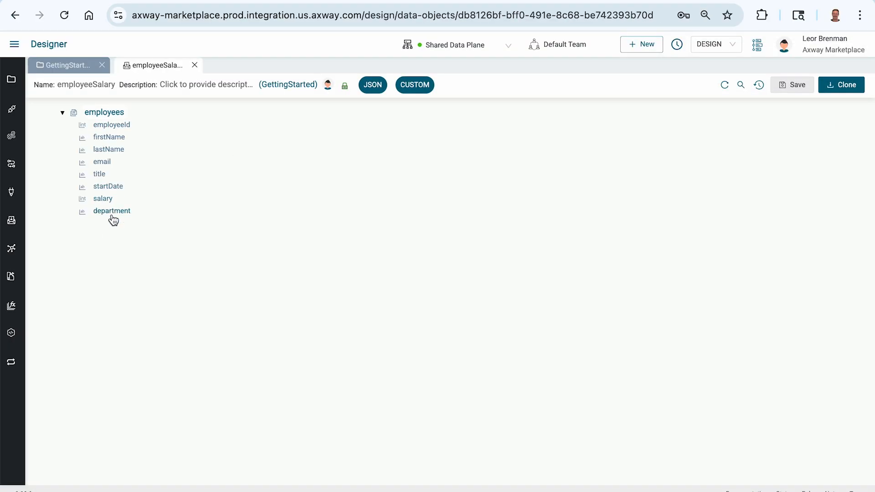
Preview employeesSalary50.json in Finder, examine its employee records, and return to the browser.
key(super+Tab)
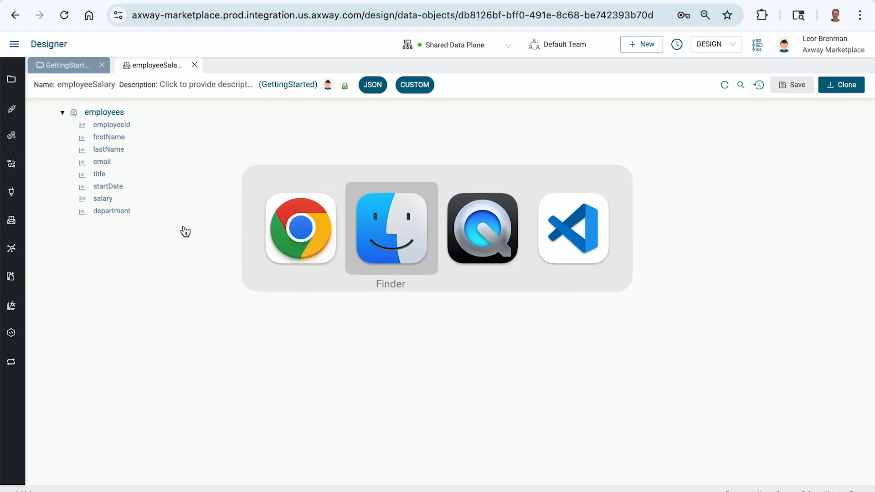
key(Up)
key(Up)
key(space)
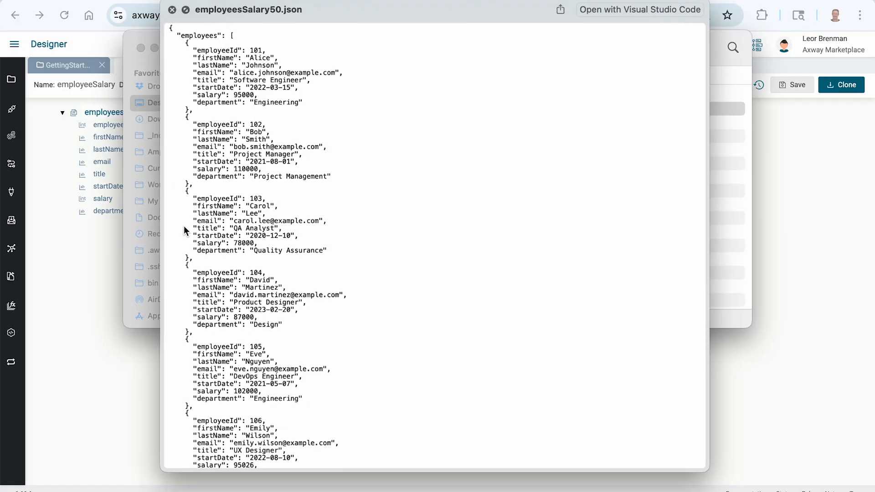
scroll(278, 234, down, 20)
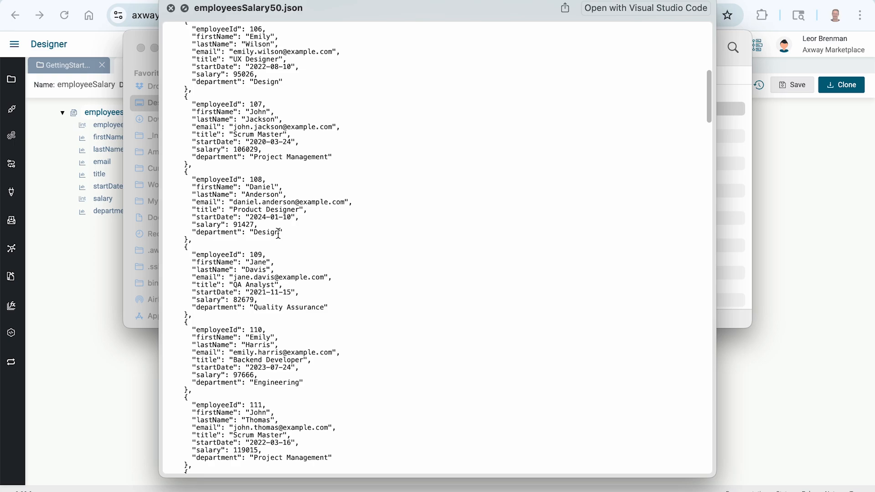
scroll(278, 234, down, 20)
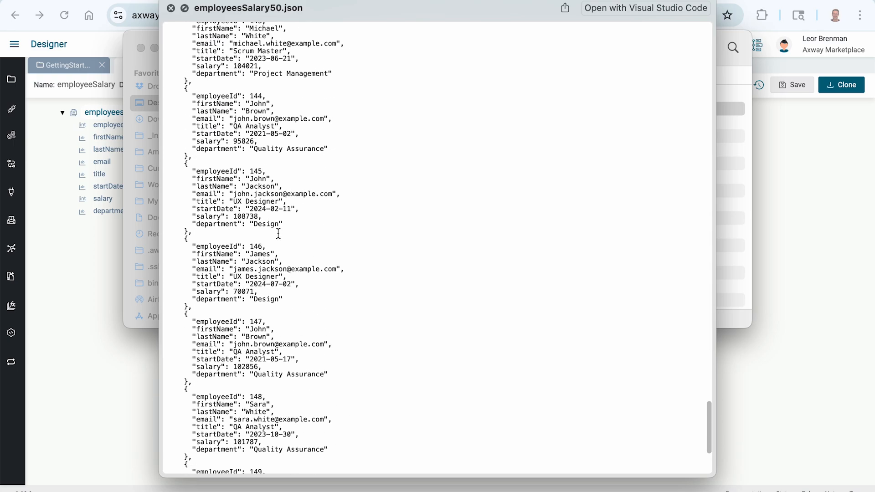
key(space)
key(super+Tab)
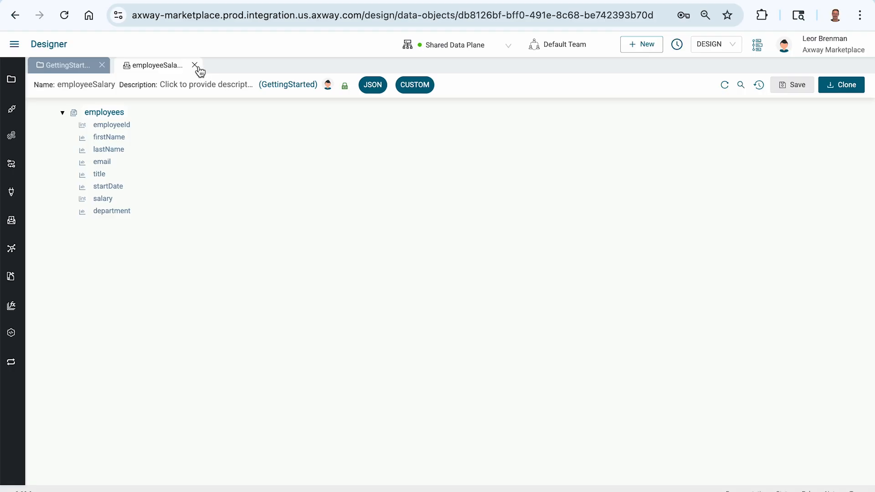
Close the employeeSalary data object and create an integration named Hello Aggregation in the GettingStarted project.
click(195, 65)
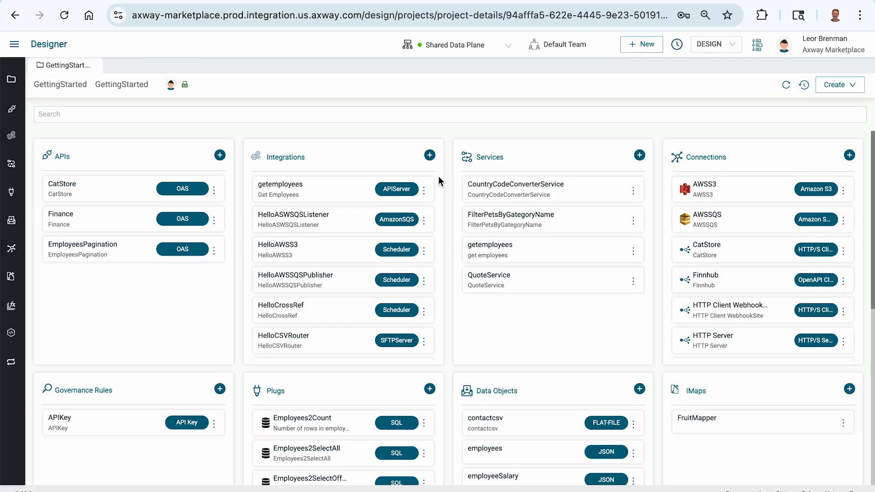
click(430, 156)
click(410, 219)
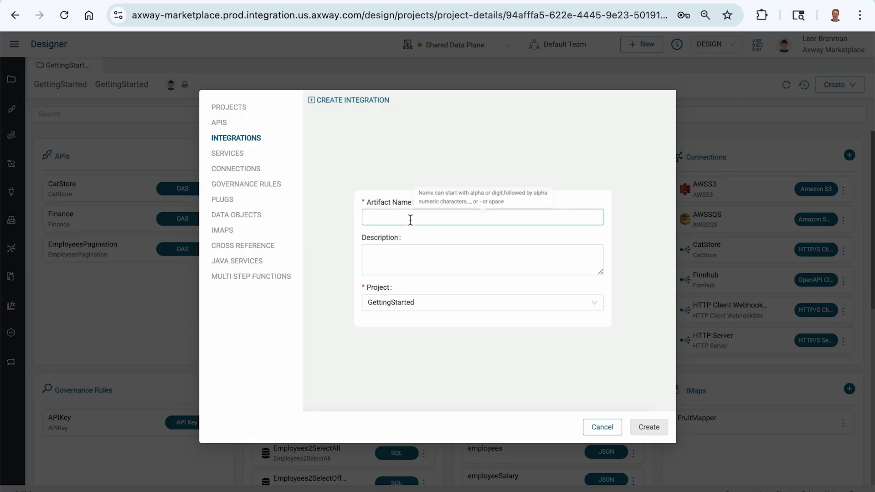
text(Hello Aggregation)
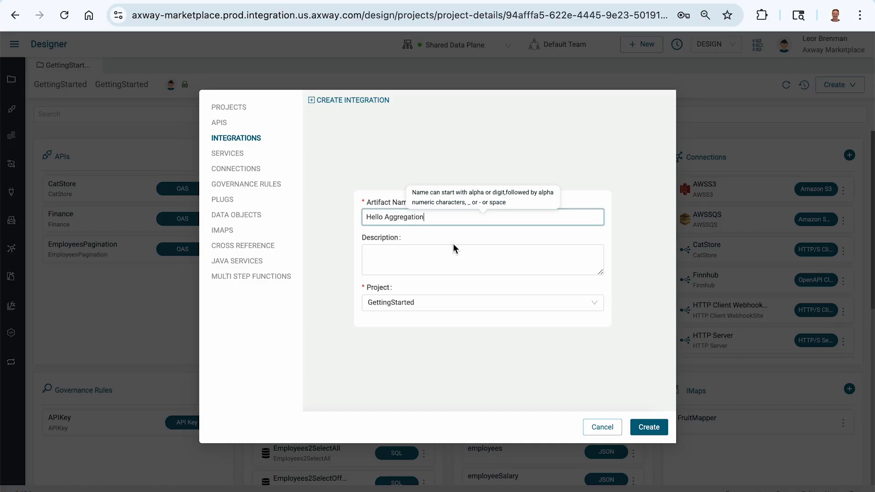
click(649, 427)
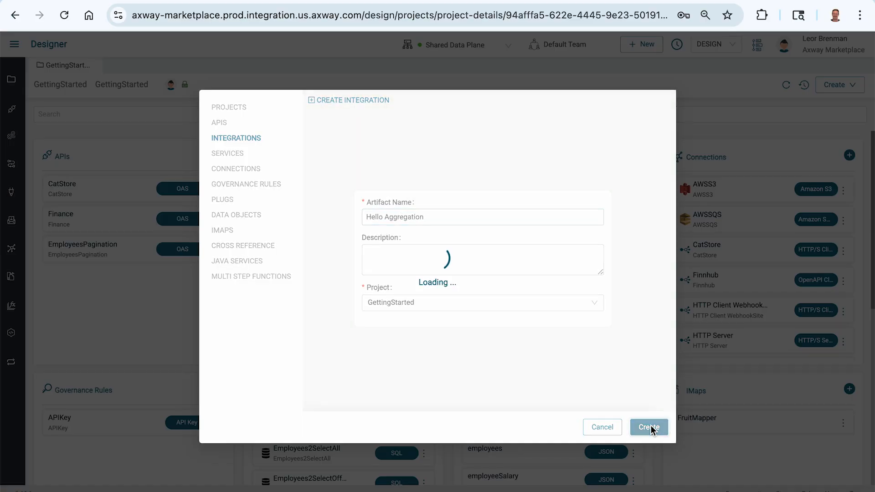
Add a Scheduler Schedule event to the integration and save it with a simple interval of 60 seconds.
click(85, 160)
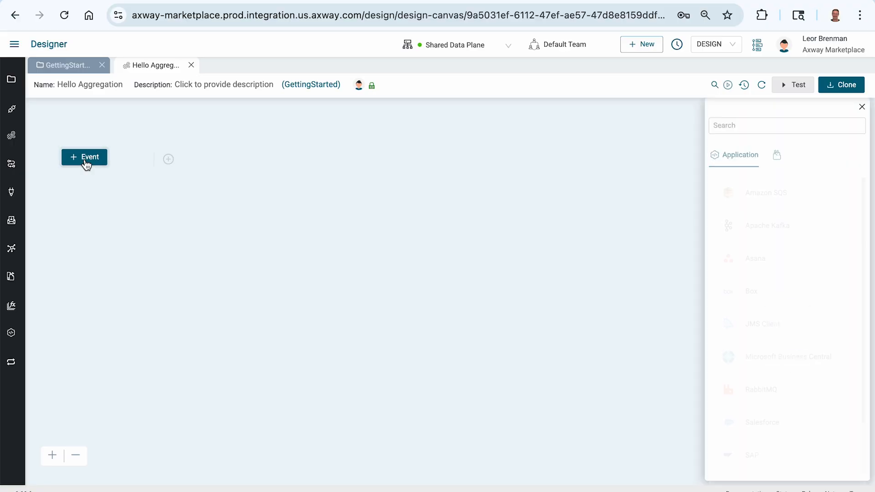
click(724, 126)
text(sche)
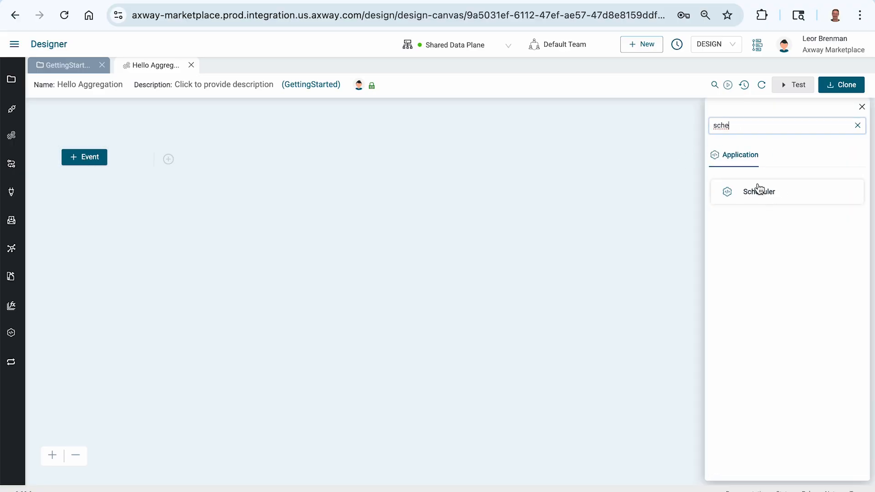
click(758, 191)
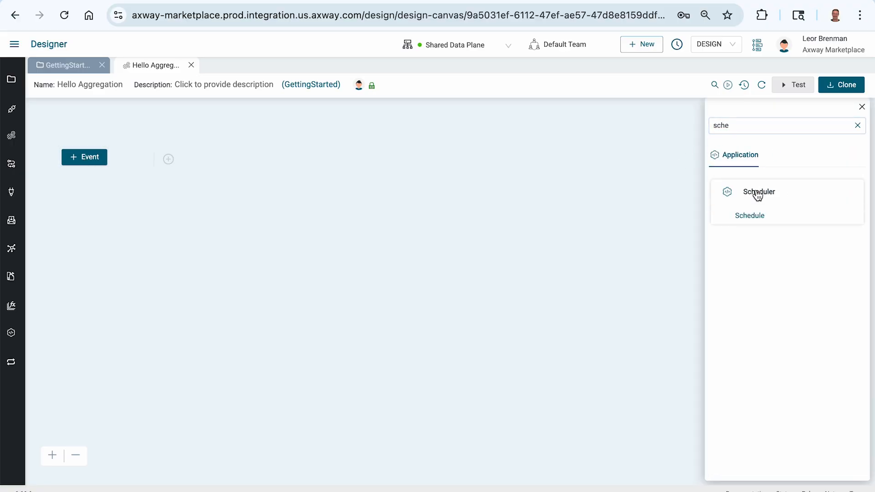
click(745, 215)
click(416, 112)
text(60)
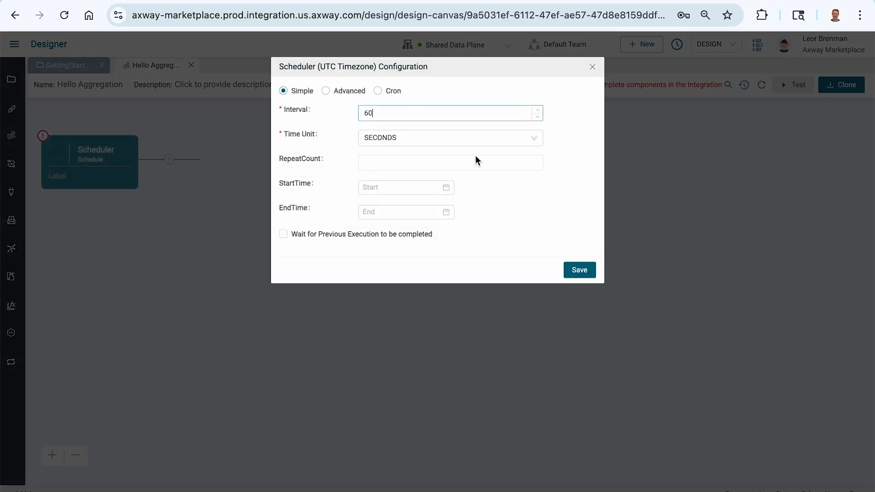
click(579, 270)
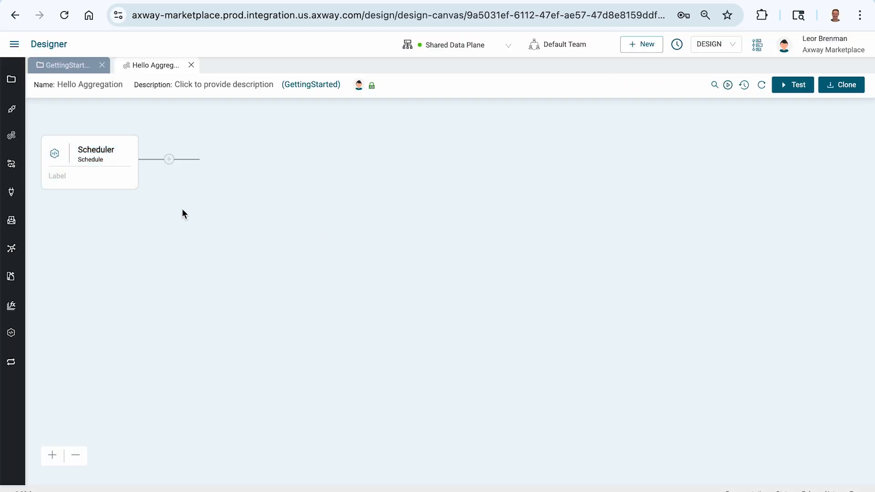
Add a Map component after the Scheduler event.
click(169, 160)
click(728, 121)
text(map)
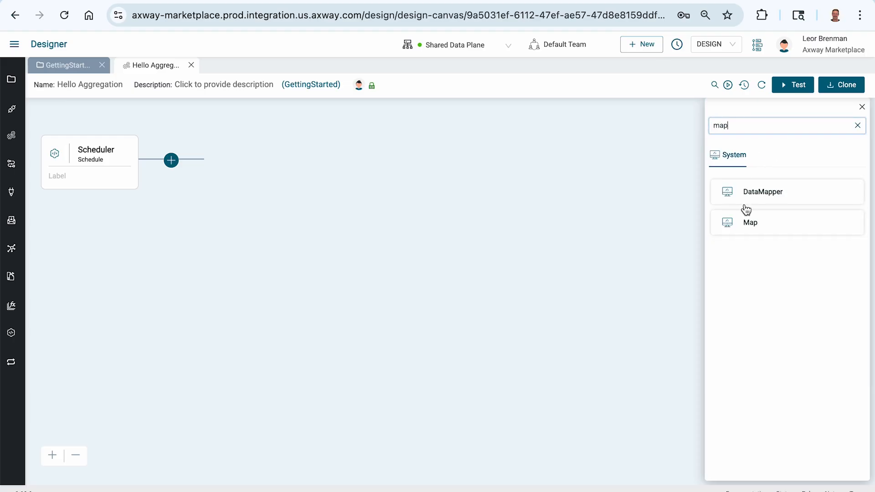
click(754, 228)
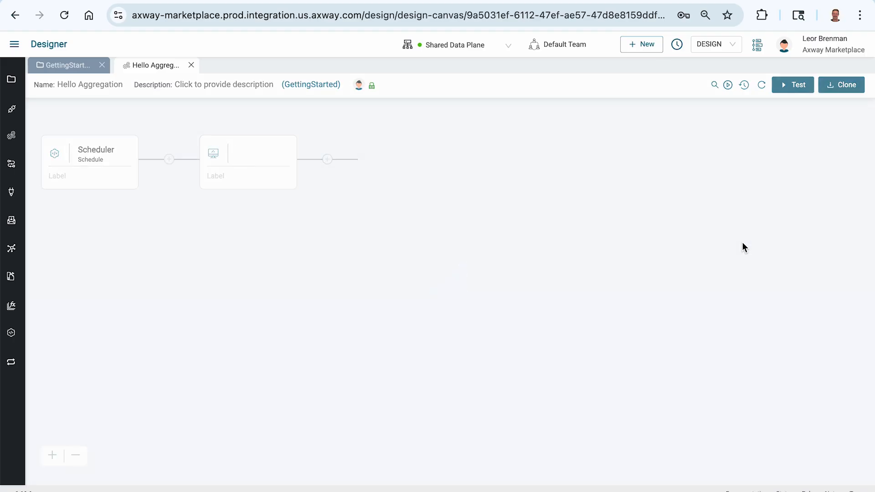
Add a String variable named employeeSalaryData to the output side of the Map component.
right_click(714, 412)
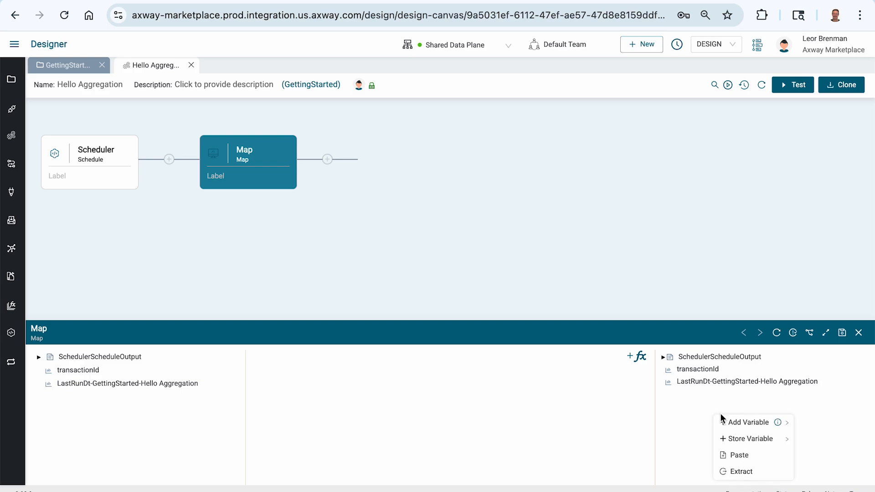
mouse_move(734, 425)
click(644, 224)
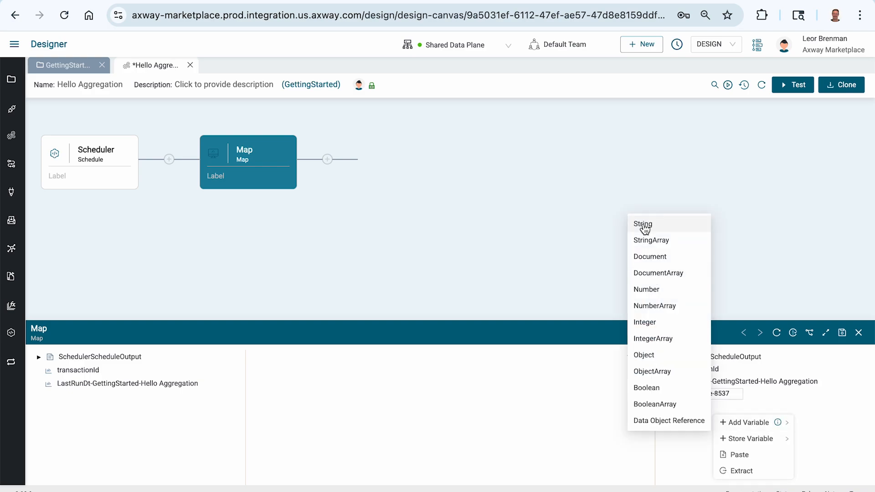
text(employeeSalaryData)
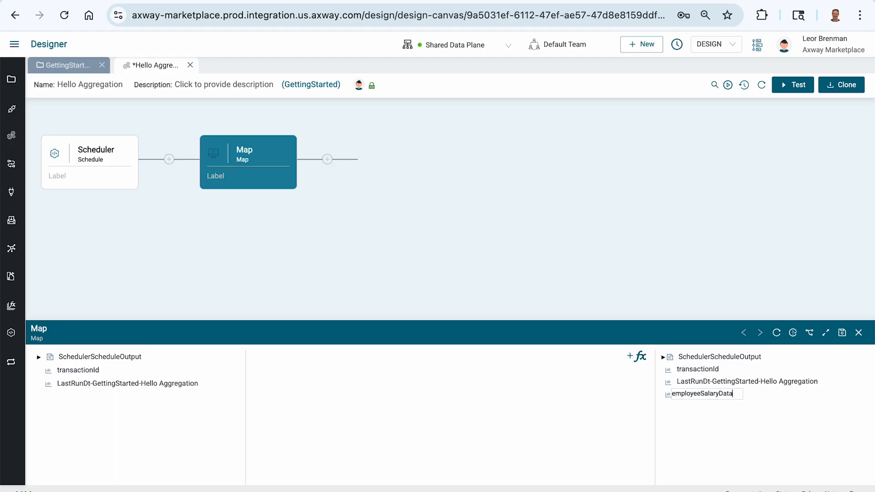
key(Return)
Switch to Finder, open employeesSalary50.json from the Desktop, and copy its entire contents before closing the file.
key(super+Tab)
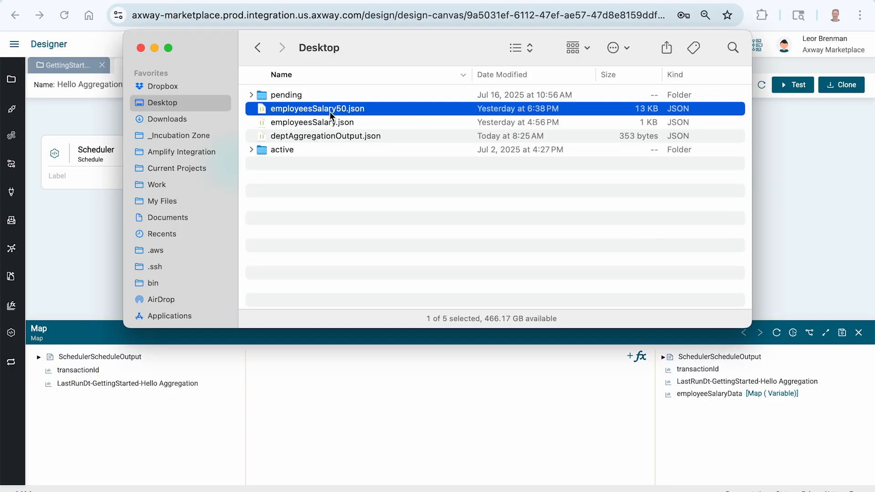
double_click(330, 114)
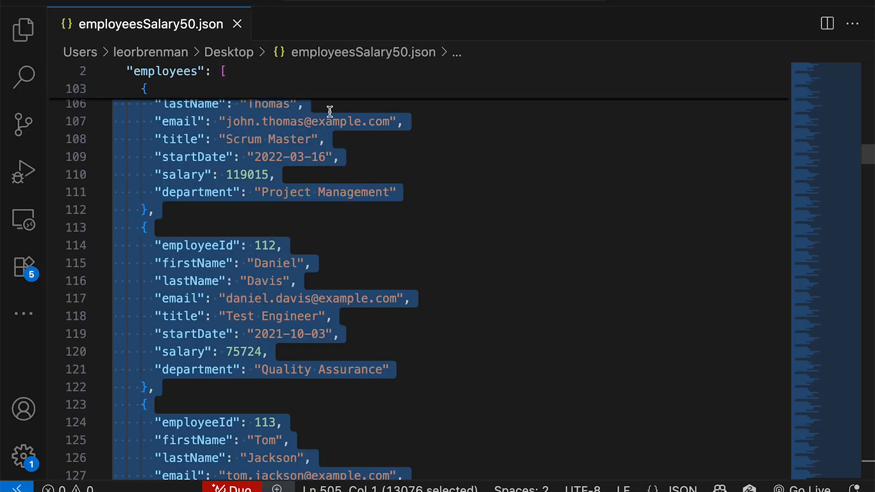
click(237, 24)
Switch to the JSON Minify page in Chrome, replace the input with the copied employee data, minify it, and copy the result.
key(super+Tab)
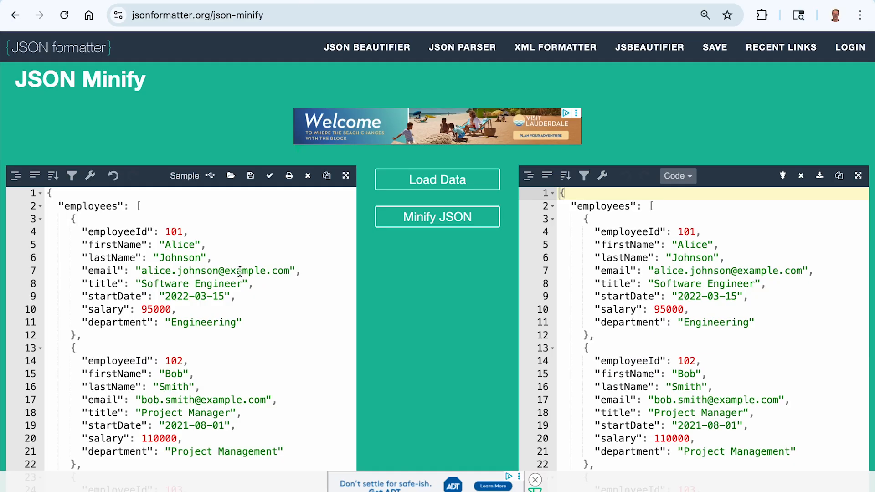
key(super+a)
key(super+v)
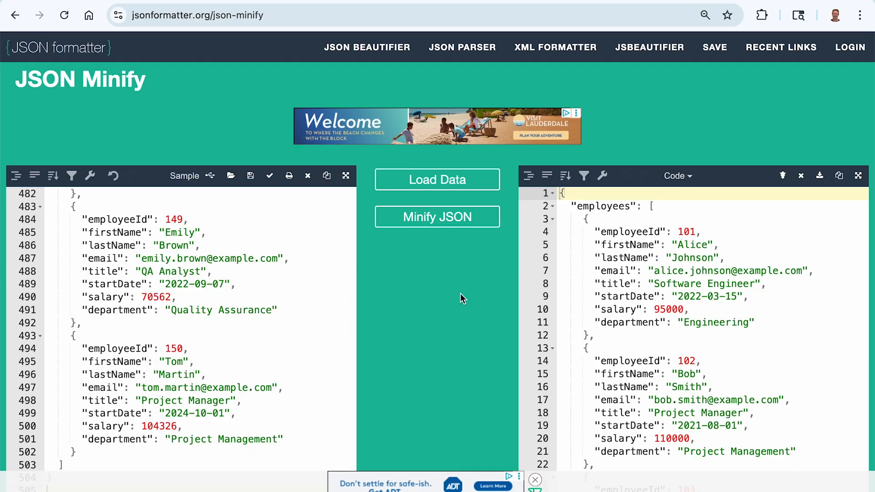
click(472, 217)
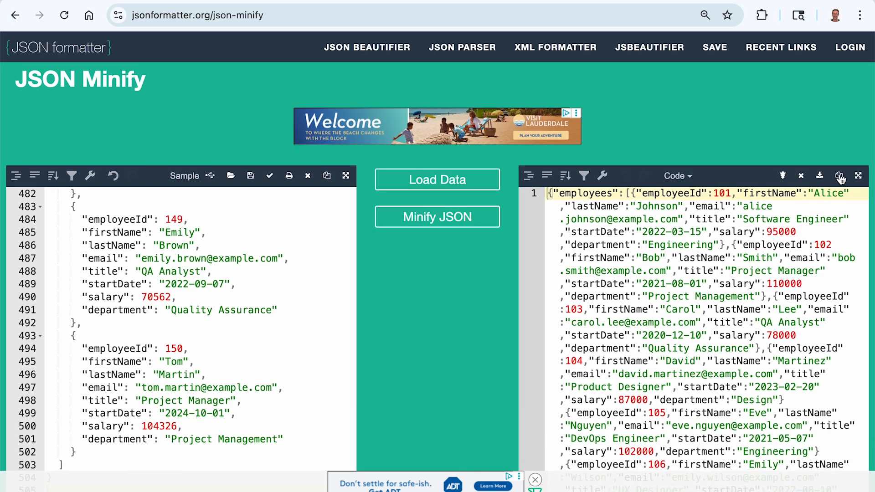
key(super+Tab)
key(super+shift+Tab)
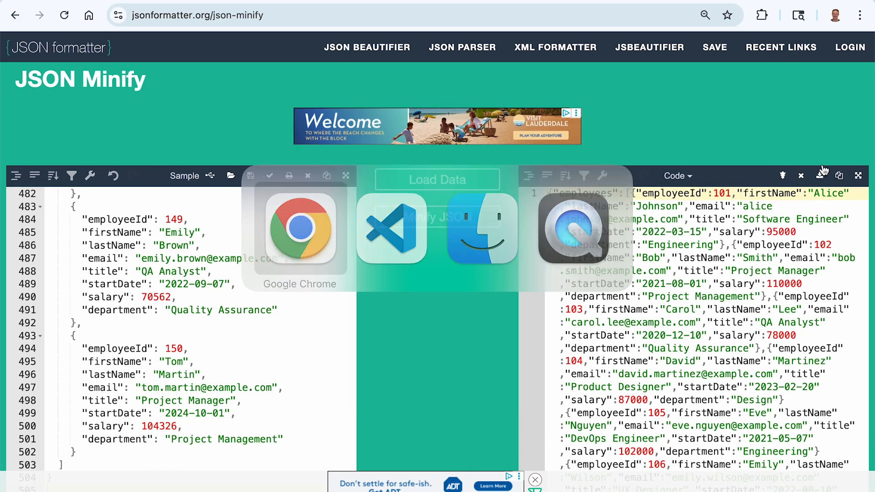
Return to the Designer, set the employeeSalaryData variable's value to the minified JSON, and save the Map component.
click(166, 1)
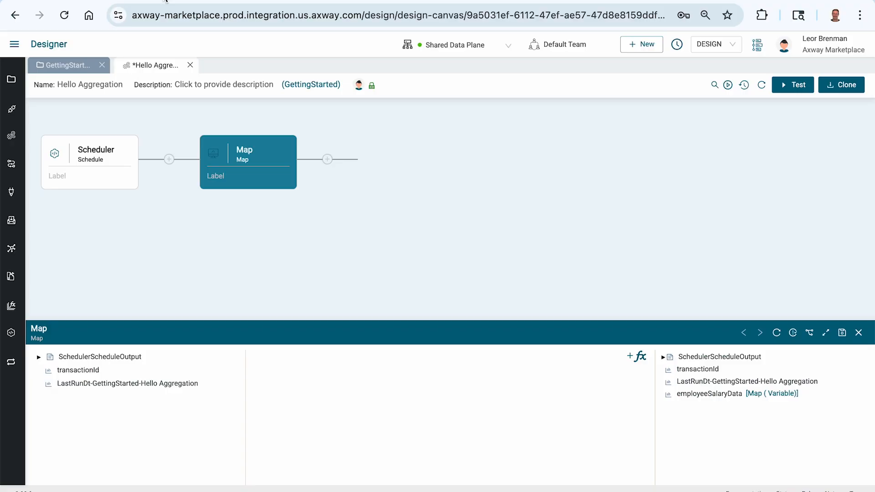
right_click(685, 398)
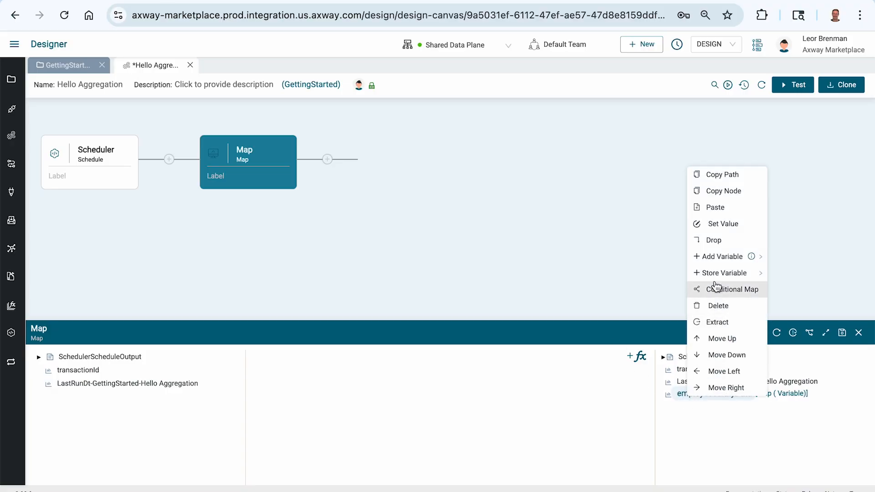
click(711, 224)
key(ctrl+v)
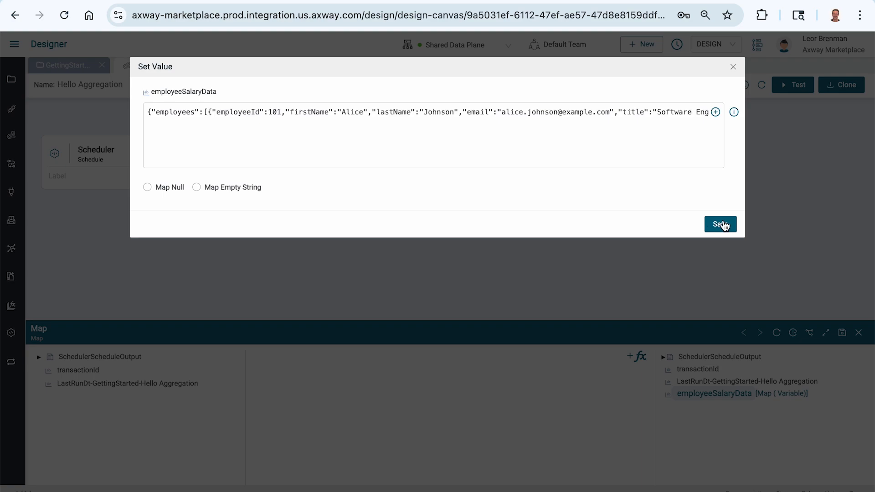
click(717, 225)
click(842, 335)
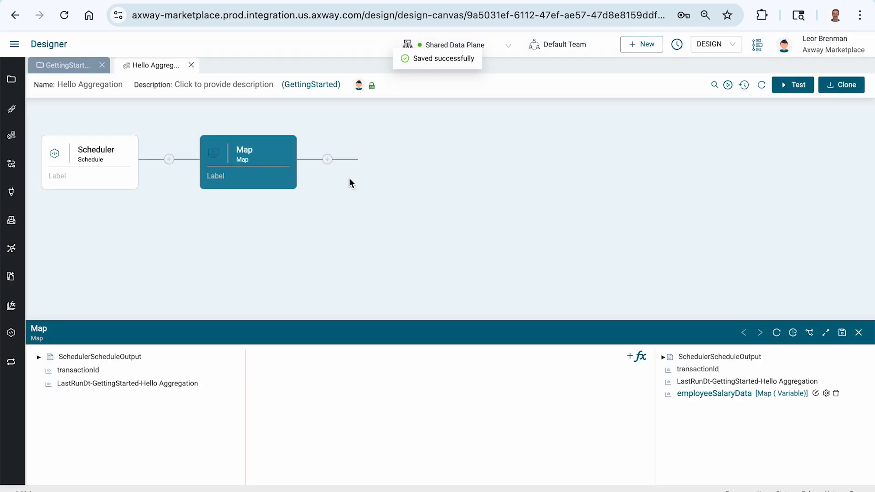
Add a JSONParser Read component after the Map component.
click(328, 159)
click(747, 124)
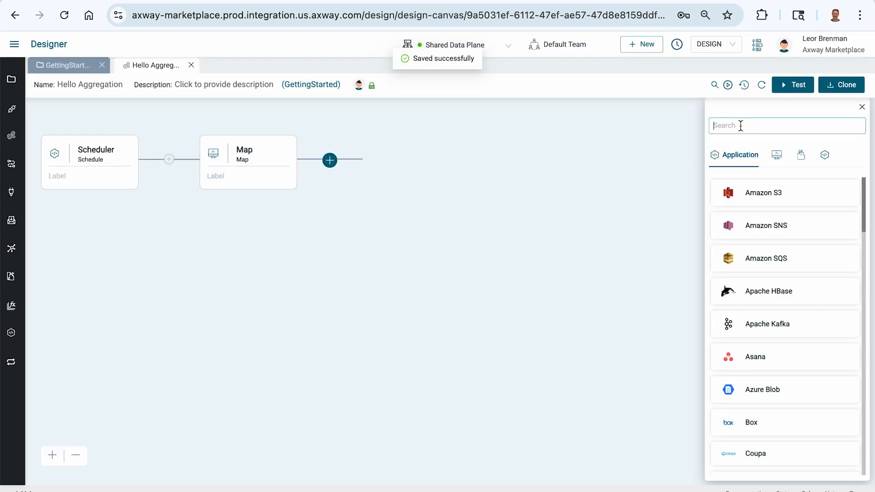
text(json)
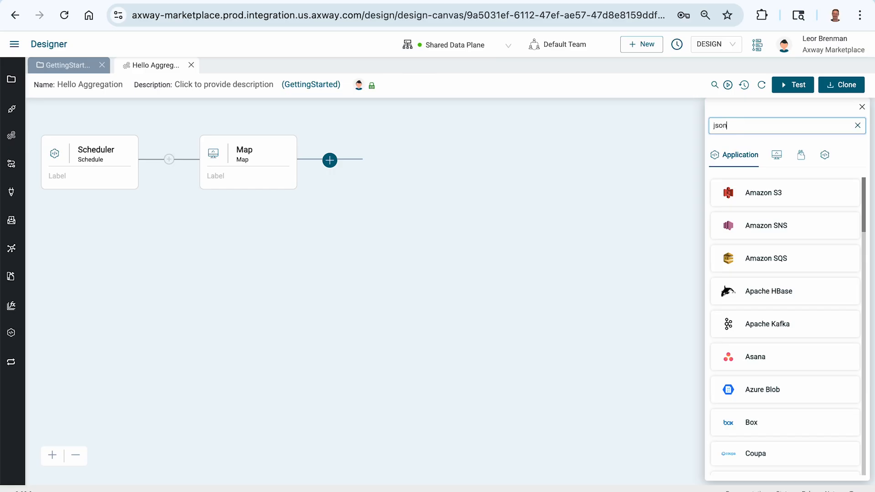
click(750, 196)
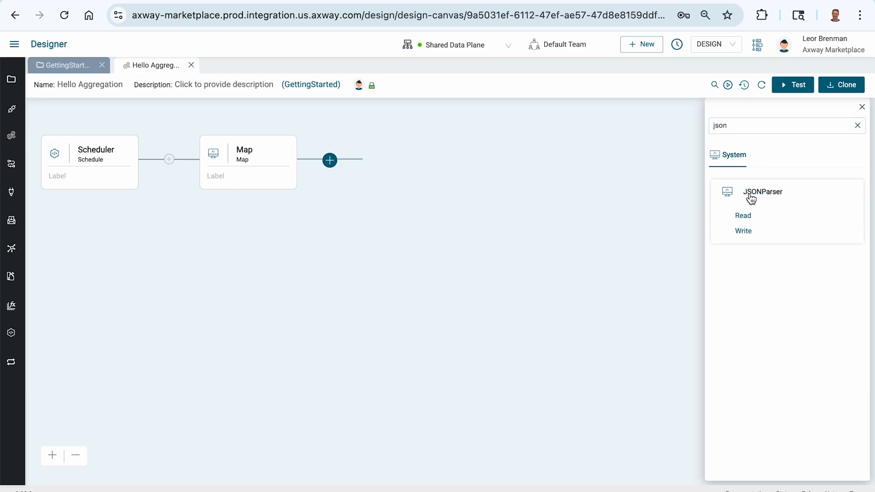
click(744, 217)
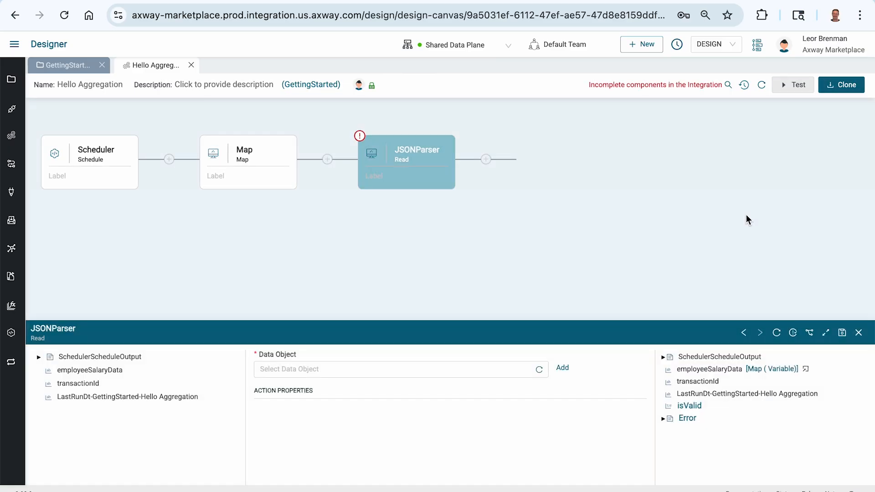
Choose the employeeSalary data object from the GettingStarted project for the JSONParser and map employeeSalaryData to jsonString.
click(307, 367)
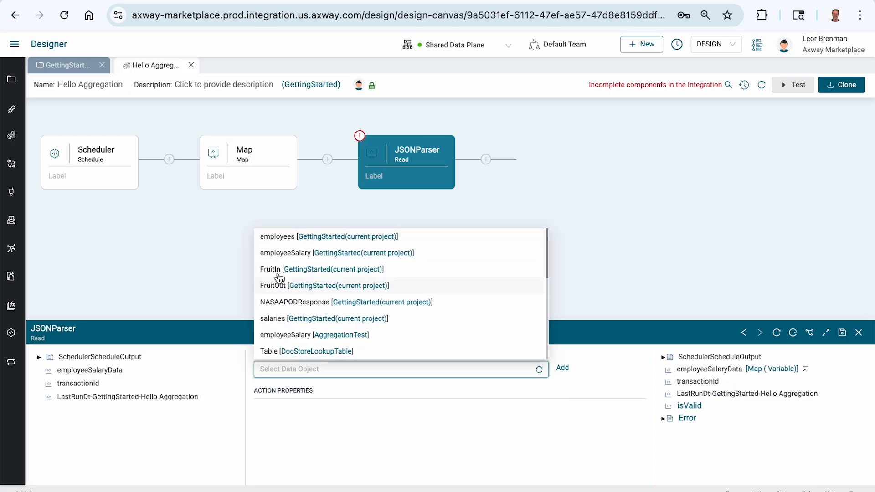
click(275, 253)
drag(95, 370, 286, 413)
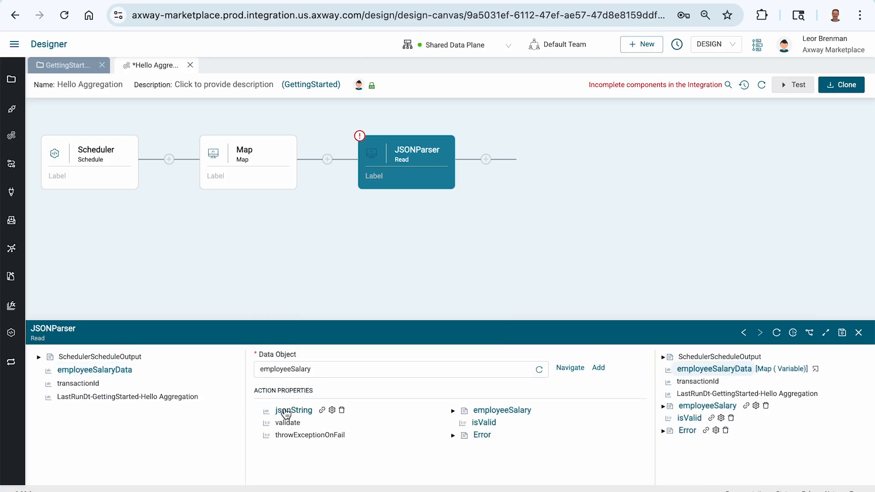
Expand the JSONParser's employeeSalary output to review the employees fields, and save the component.
click(664, 406)
click(672, 418)
scroll(697, 396, up, 1)
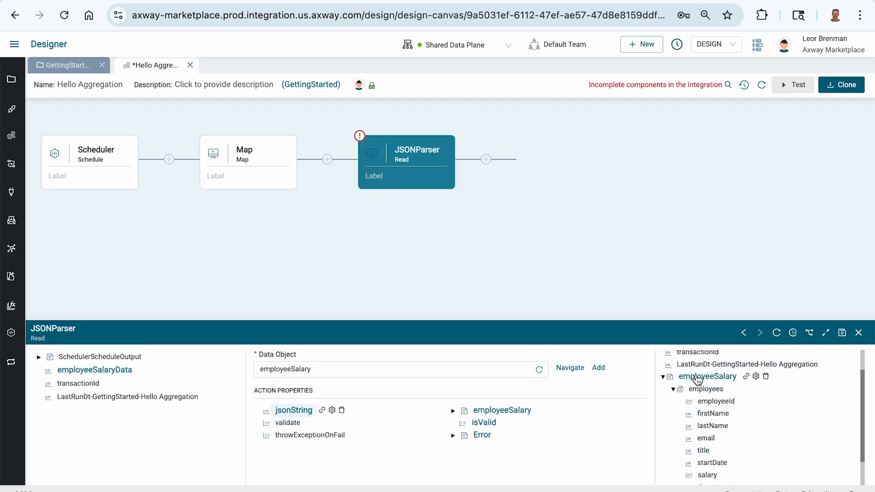
scroll(701, 424, down, 1)
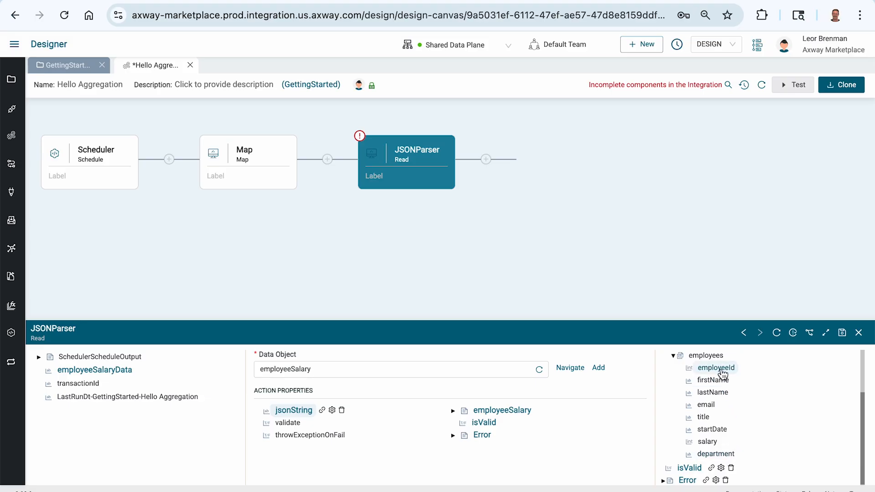
click(842, 333)
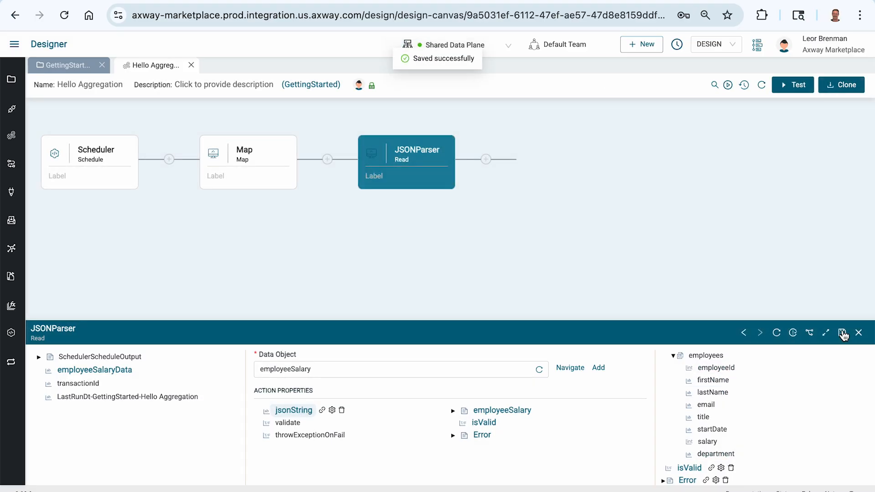
Add a Map component after the JSONParser and enlarge its mapping panel.
click(486, 159)
click(714, 126)
text(map)
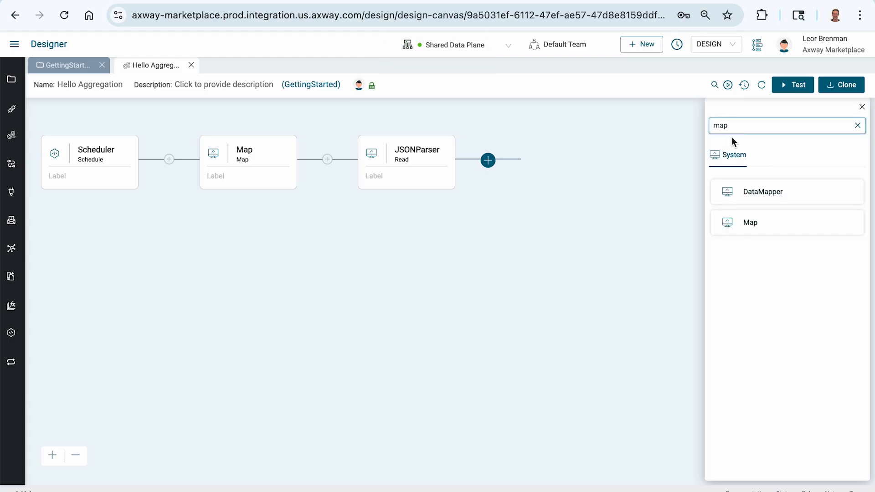
click(747, 223)
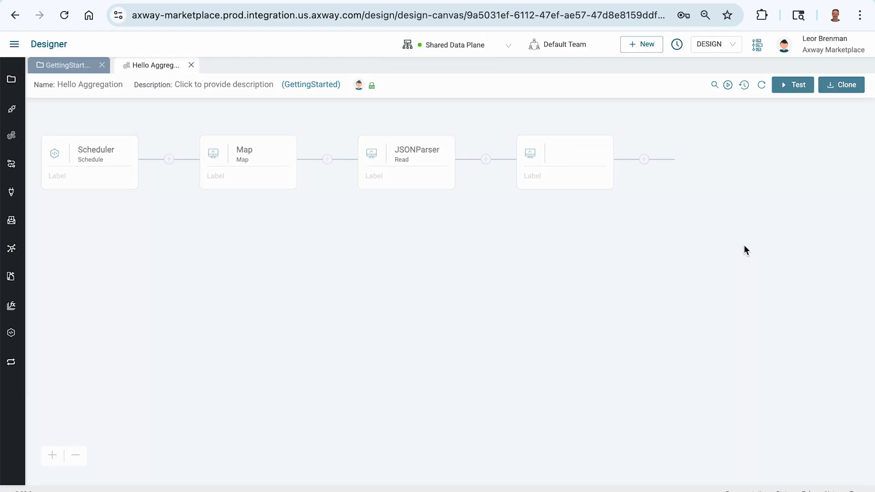
click(827, 334)
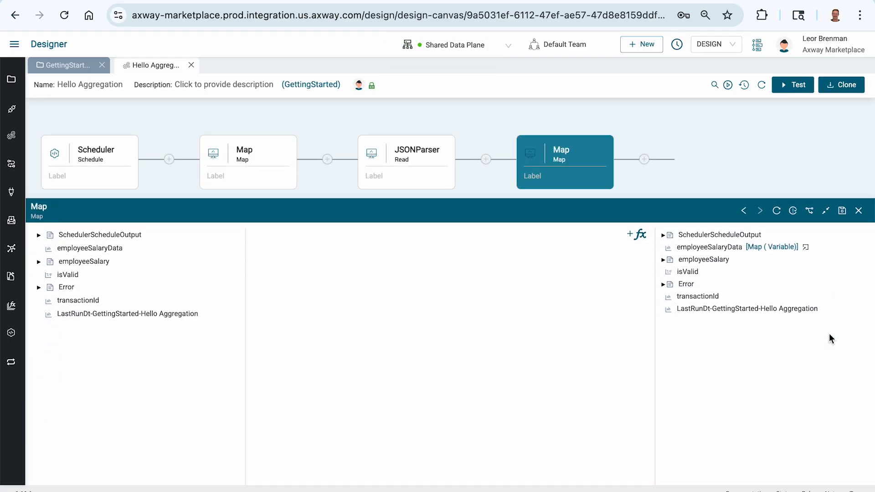
Add the Advanced Aggregation function to the new Map component.
click(629, 136)
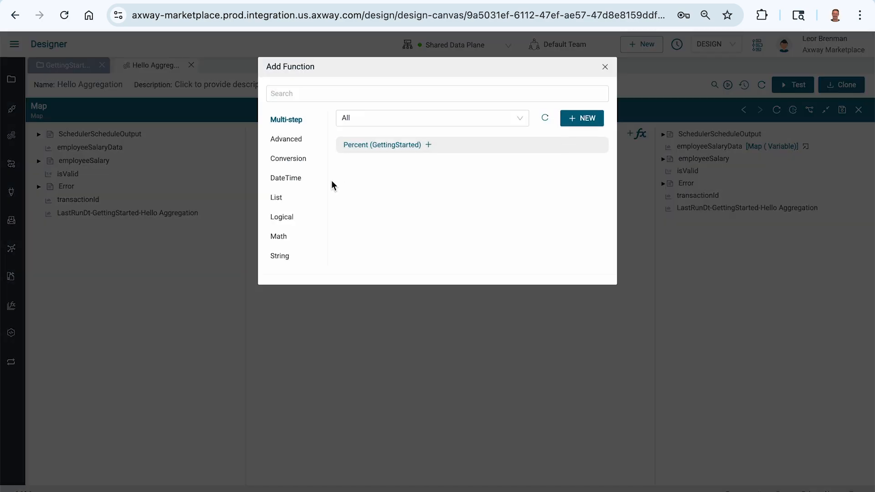
click(285, 138)
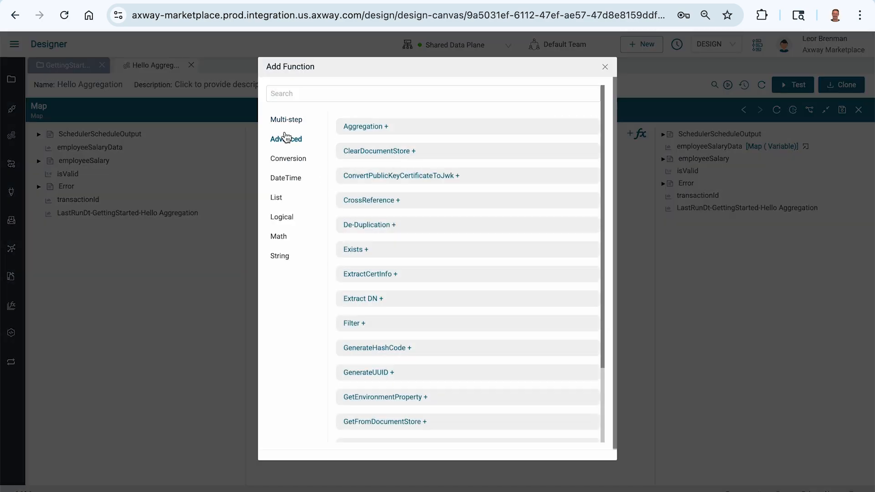
click(353, 127)
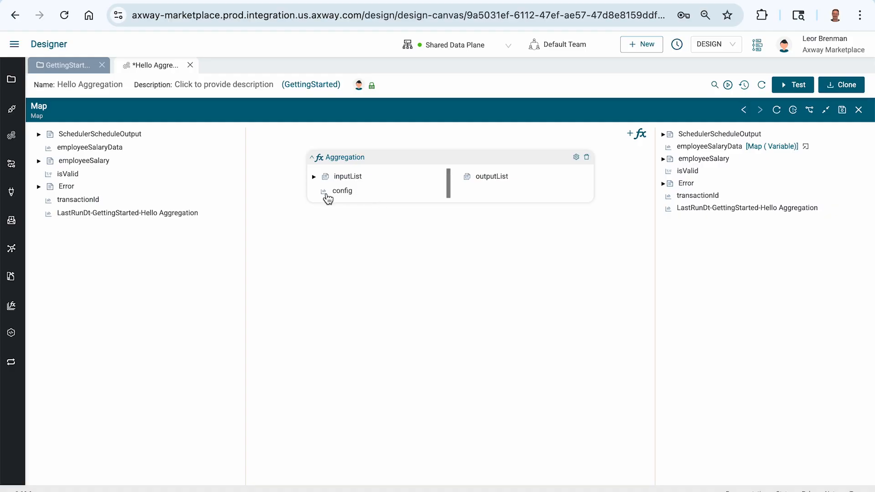
Map the employees list under employeeSalary to docList within the Aggregation function's inputList.
click(313, 177)
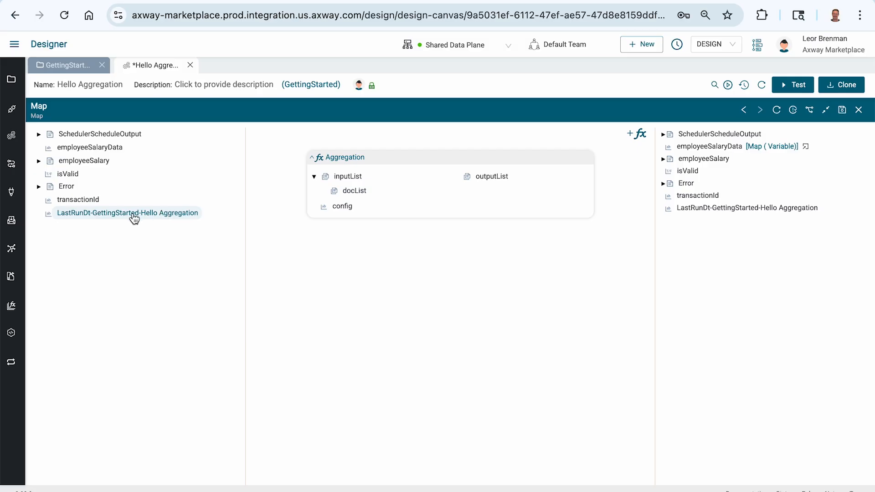
click(39, 161)
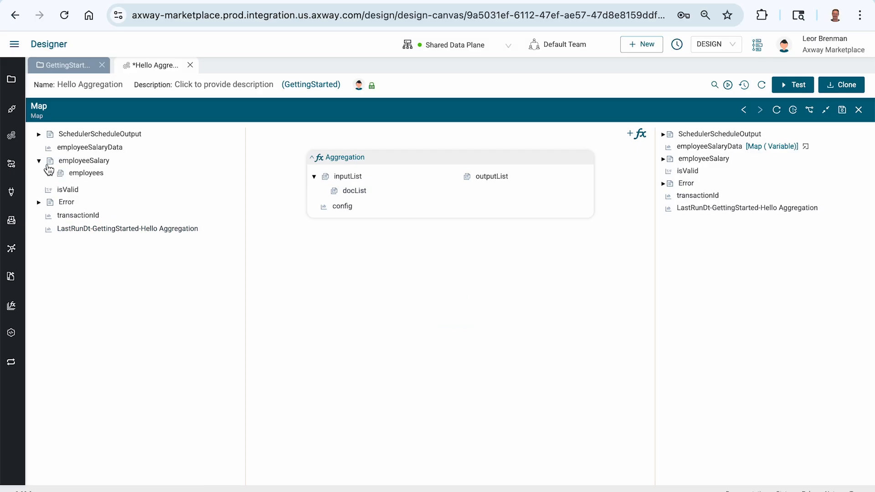
click(50, 175)
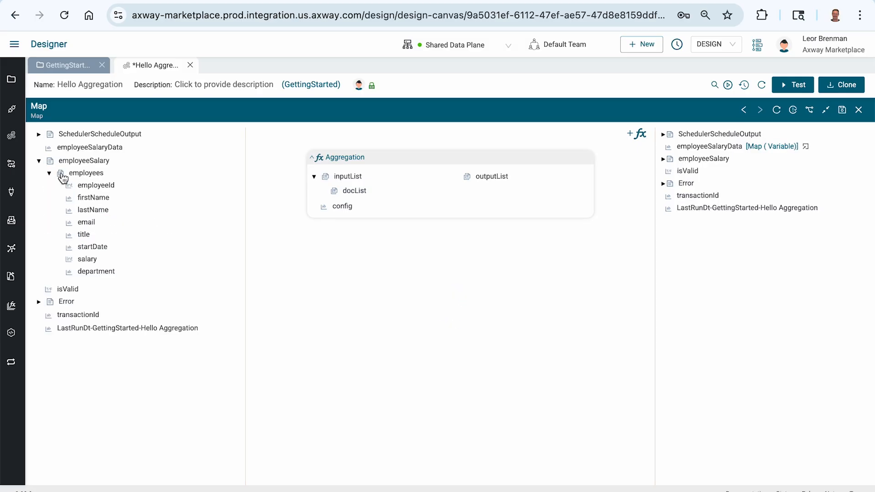
drag(91, 172, 358, 191)
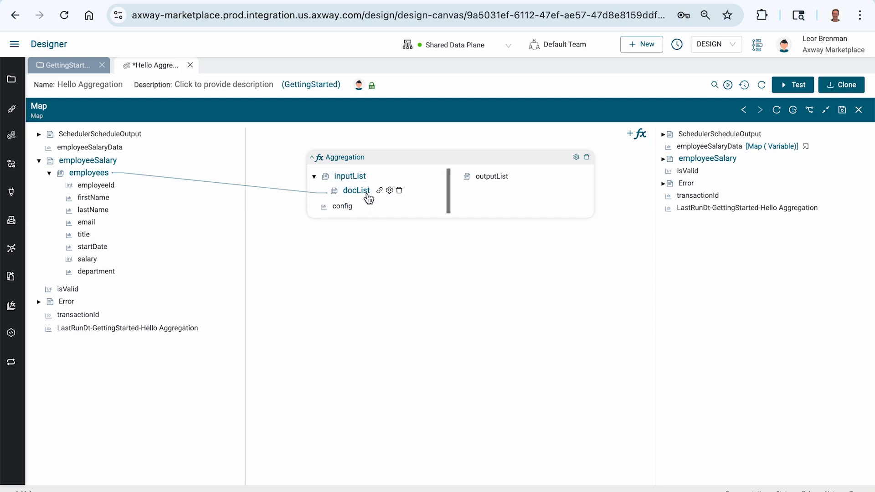
Set the inputList target index to 0 for the docList mapping and save the indexing.
click(389, 190)
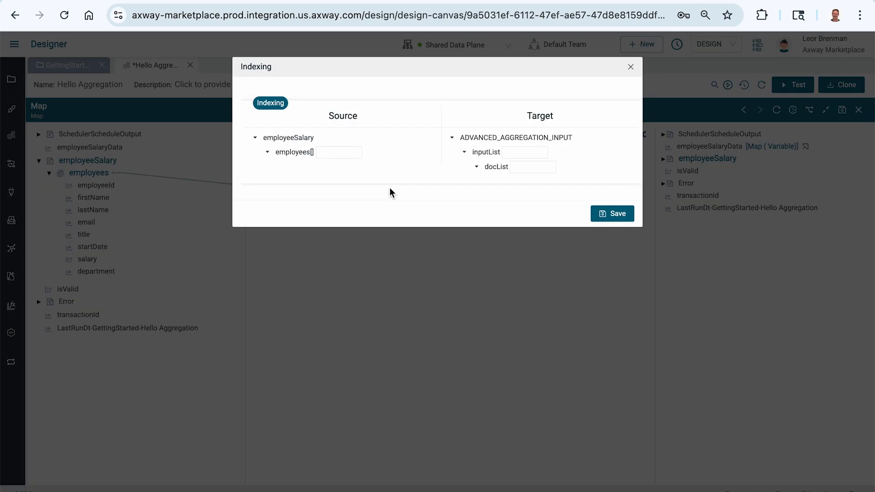
click(542, 156)
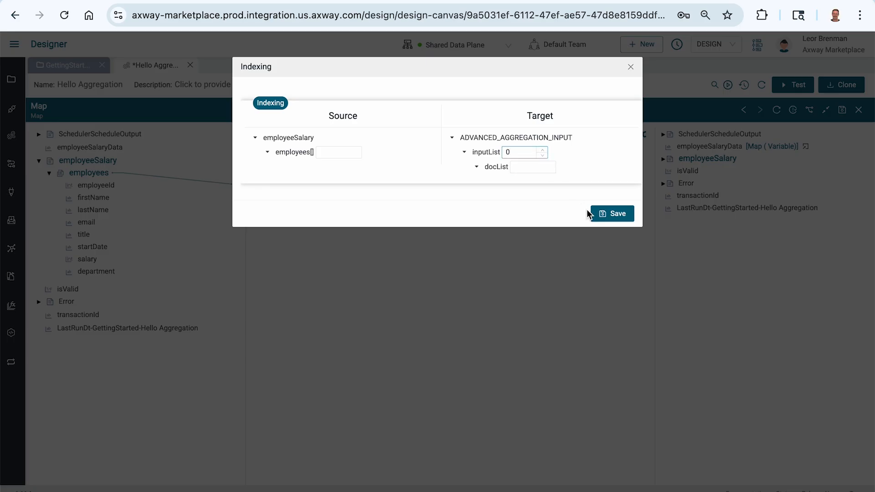
click(613, 214)
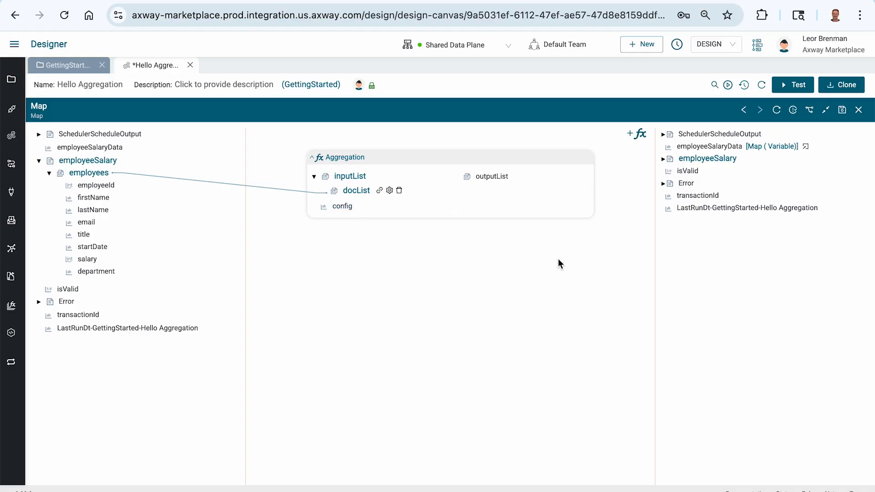
Open the configuration editor for the Aggregation function's config input.
right_click(92, 173)
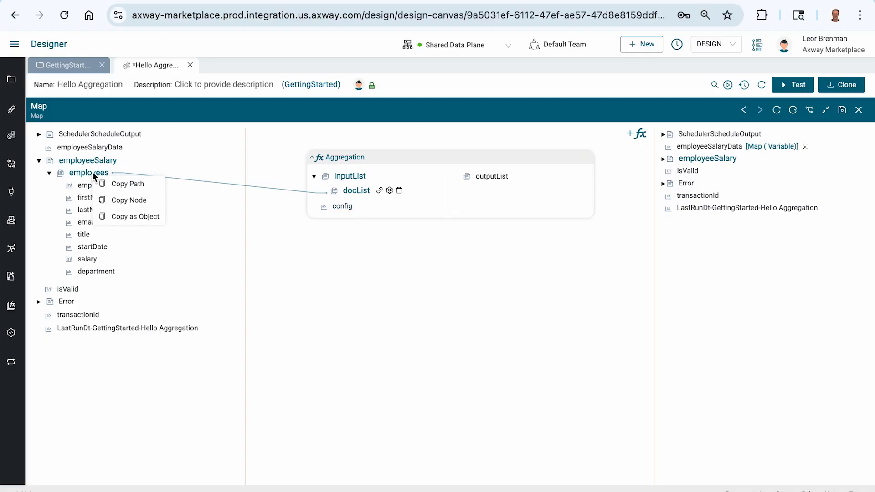
click(172, 263)
right_click(342, 206)
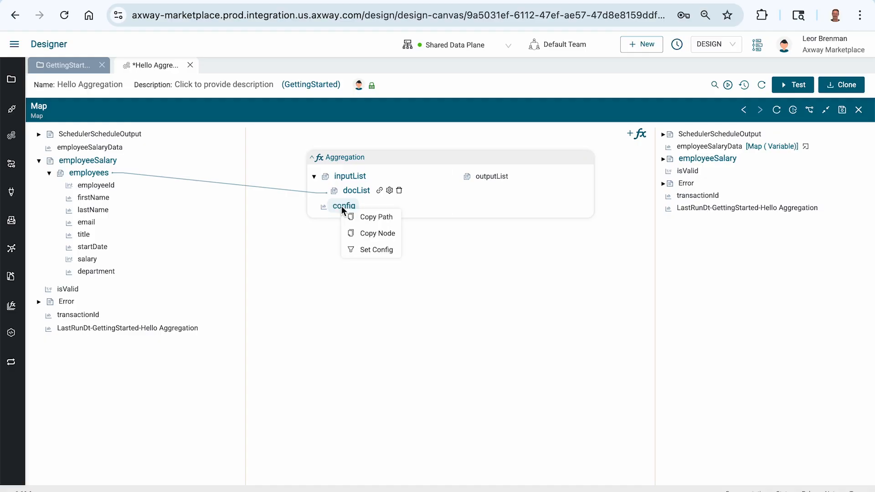
click(361, 250)
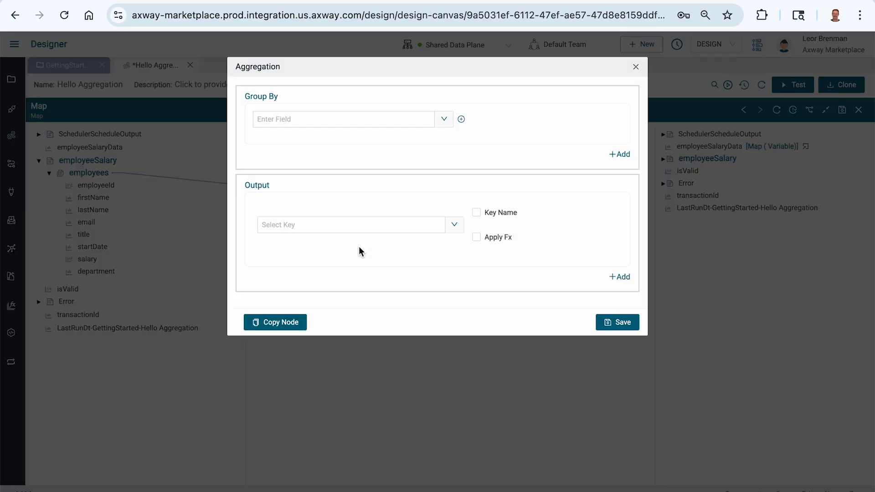
Switch to Finder and preview deptAggregationOutput.json on the Desktop to examine the target output structure, and return to the Aggregation configuration.
key(super+Tab)
key(super+Tab)
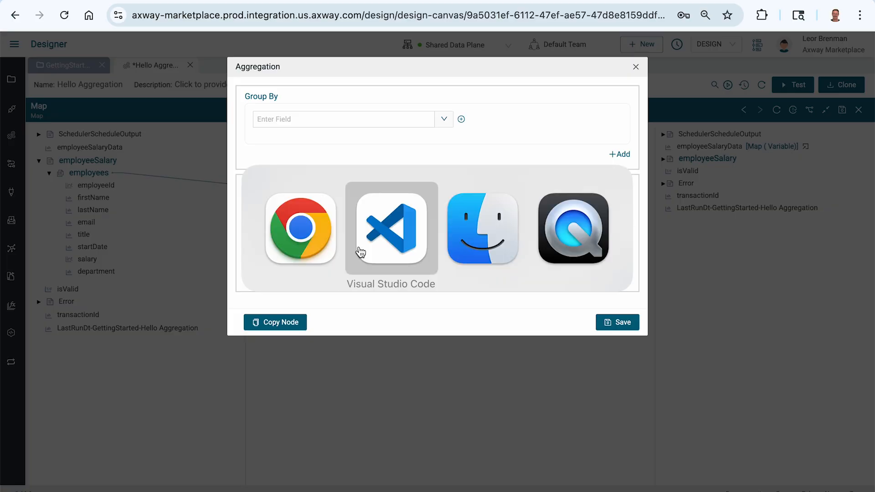
key(Down)
key(Down)
key(space)
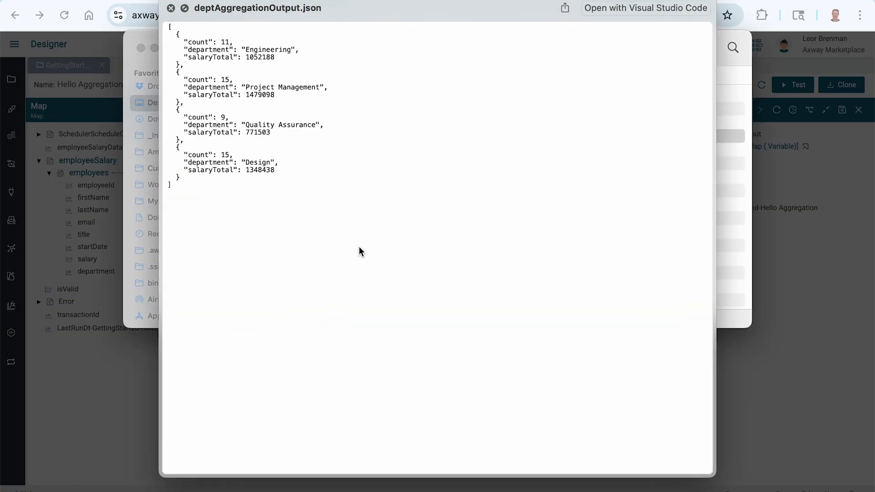
key(space)
key(super+Tab)
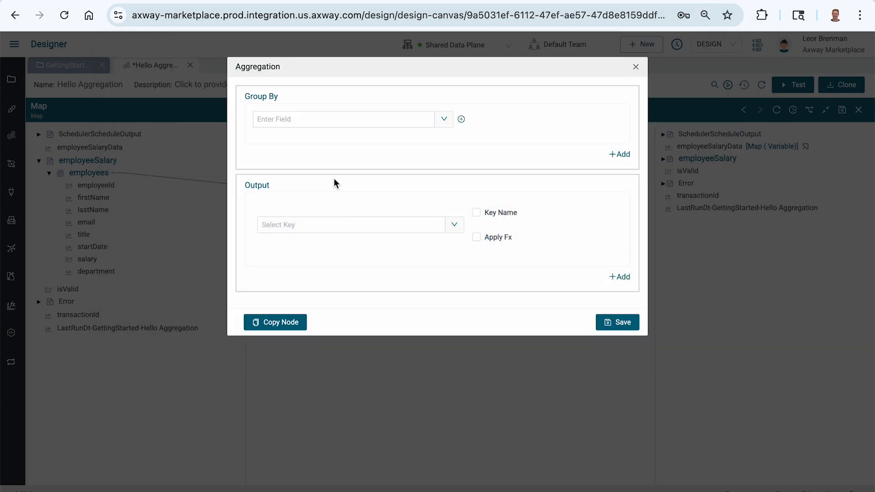
Add department from the employees list under employeeSalary as the Group By field.
click(444, 119)
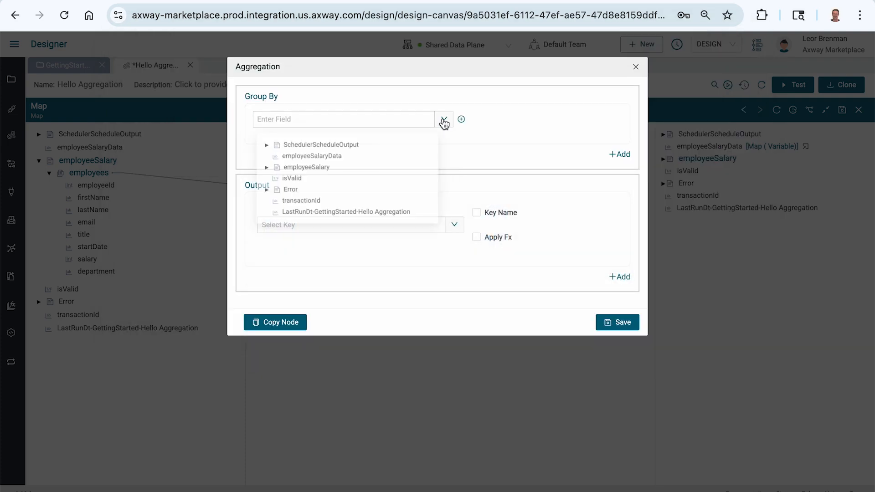
click(258, 166)
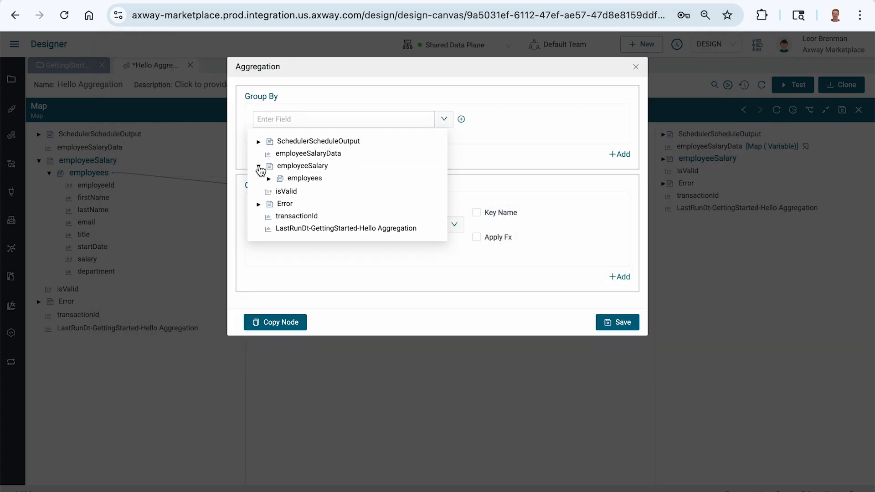
click(268, 178)
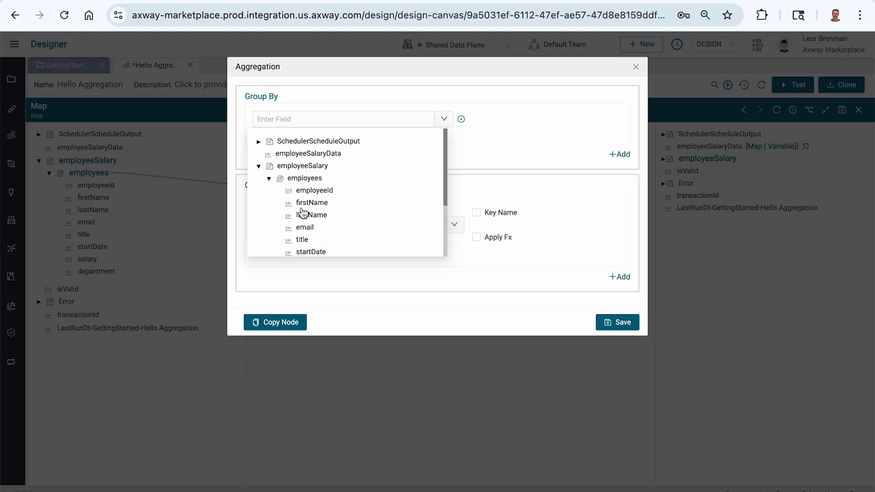
scroll(301, 212, down, 1)
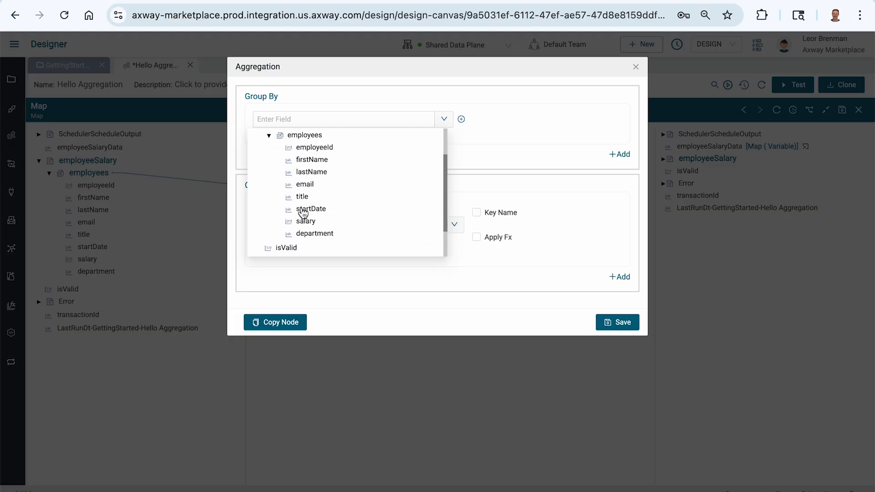
click(321, 233)
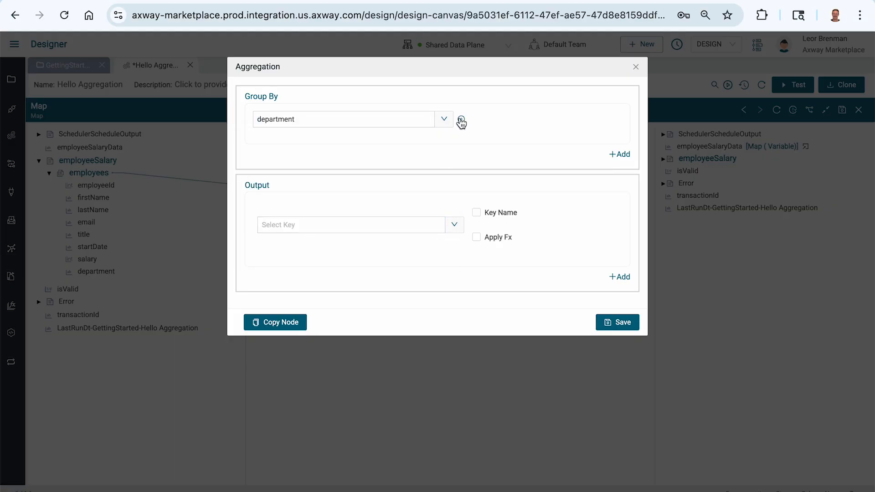
click(462, 120)
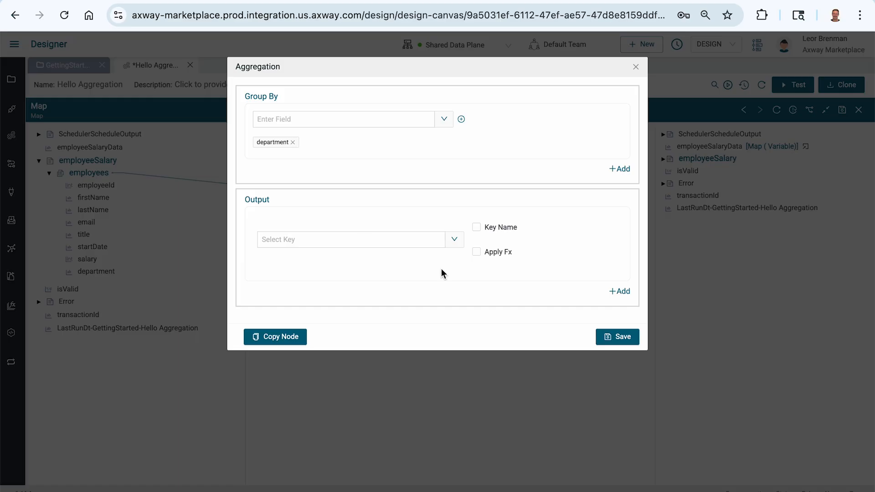
Check the expected keys in deptAggregationOutput.json in Finder, and set department from the employees list as the first output key.
key(super+Tab)
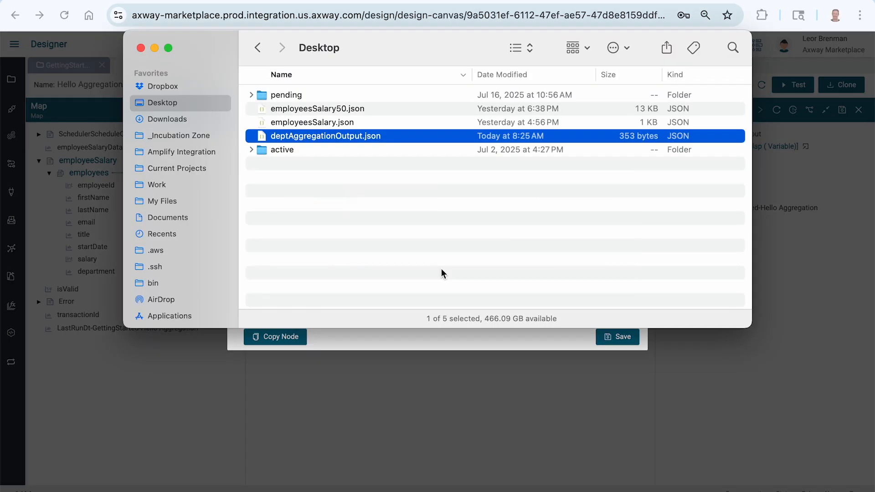
key(space)
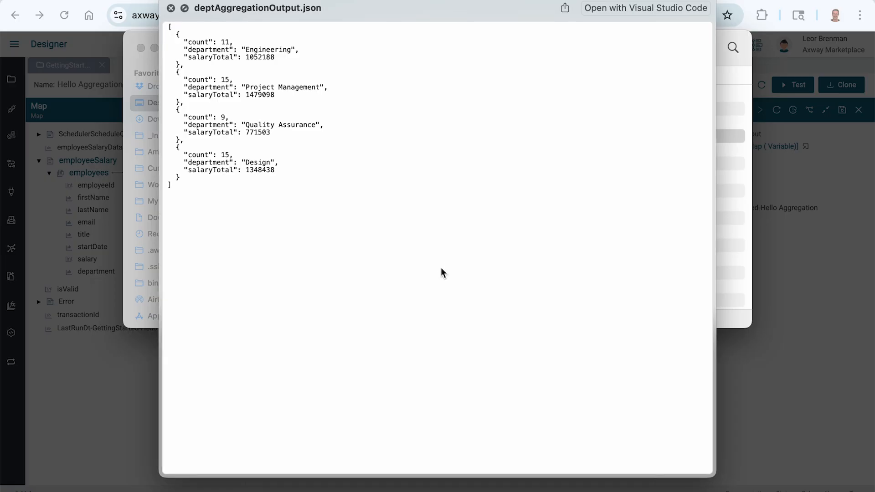
key(space)
key(super+Tab)
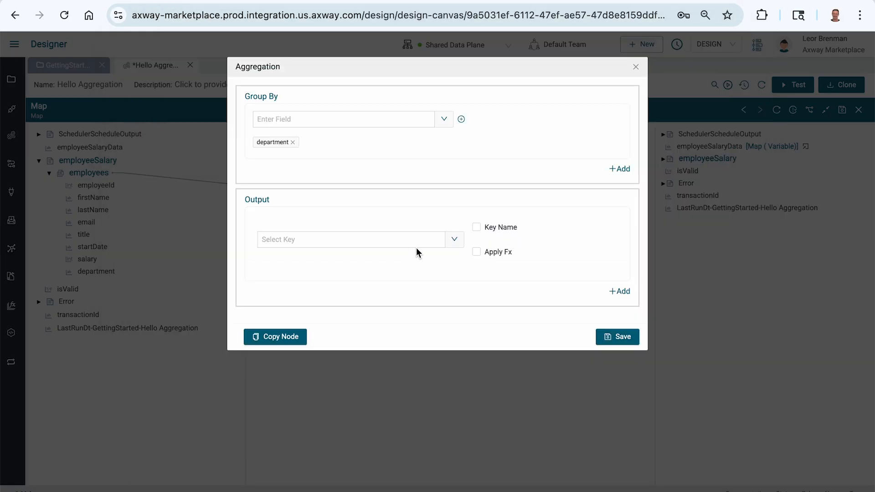
click(454, 239)
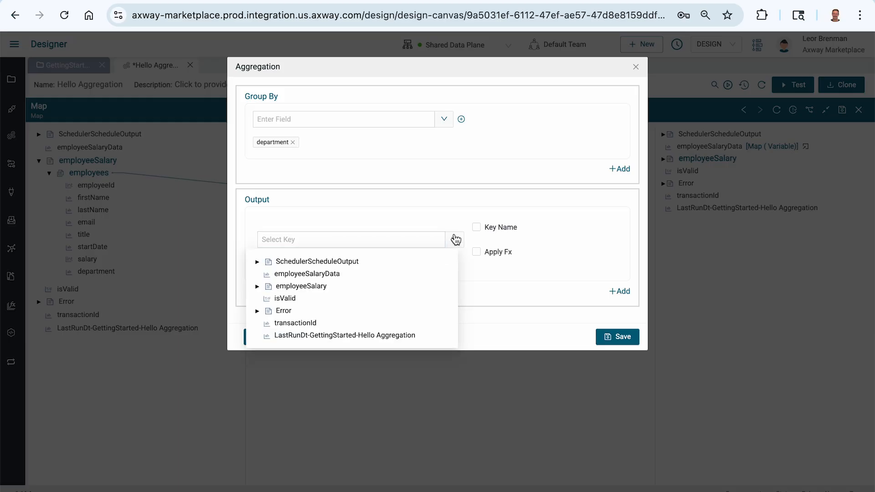
click(258, 287)
click(268, 299)
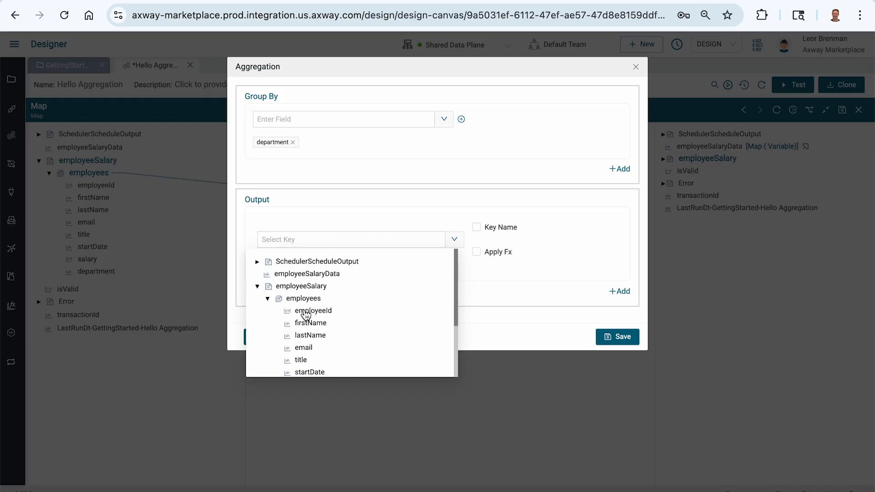
scroll(302, 313, down, 3)
click(322, 314)
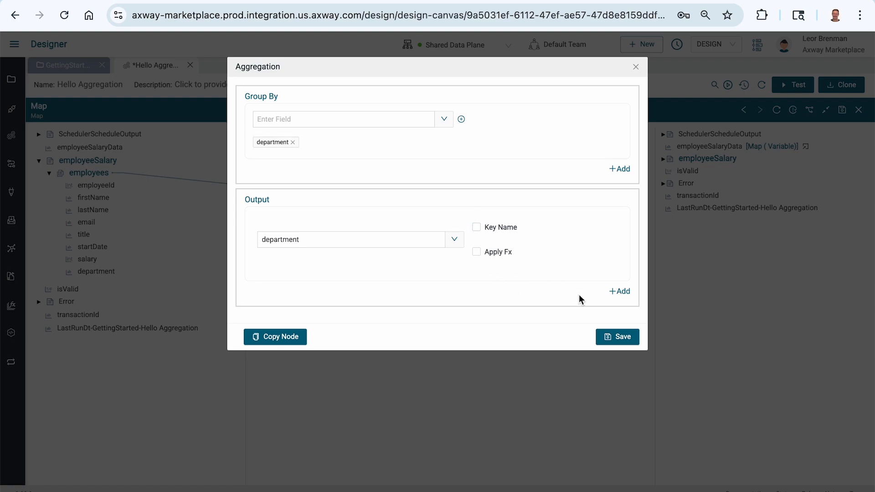
Add a second output entry and, after checking deptAggregationOutput.json in Finder, give it the custom key name count.
click(623, 292)
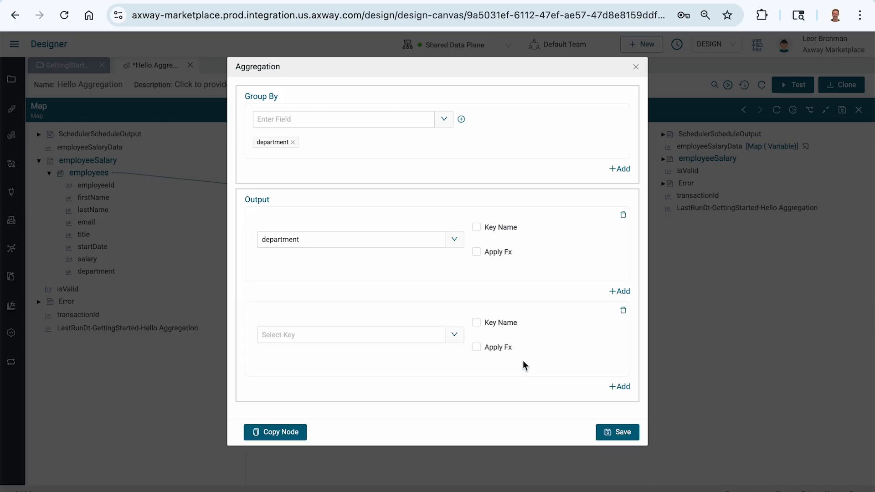
click(476, 322)
click(554, 335)
click(552, 336)
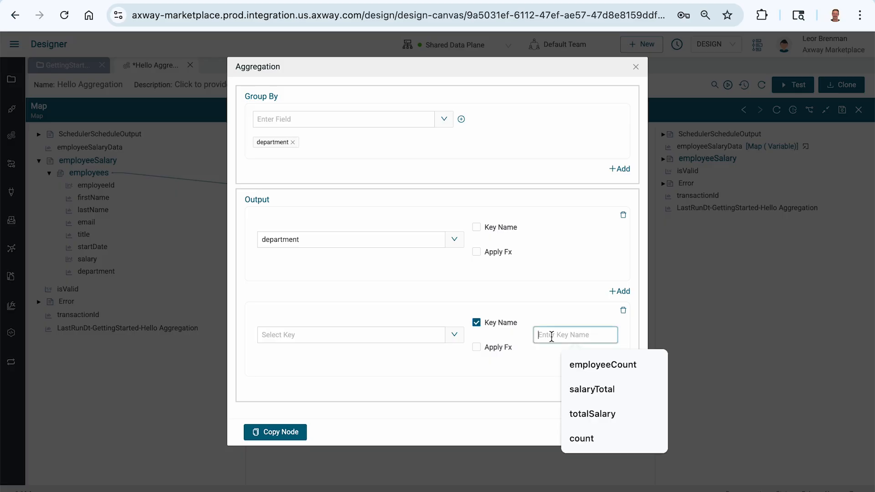
key(super+Tab)
key(space)
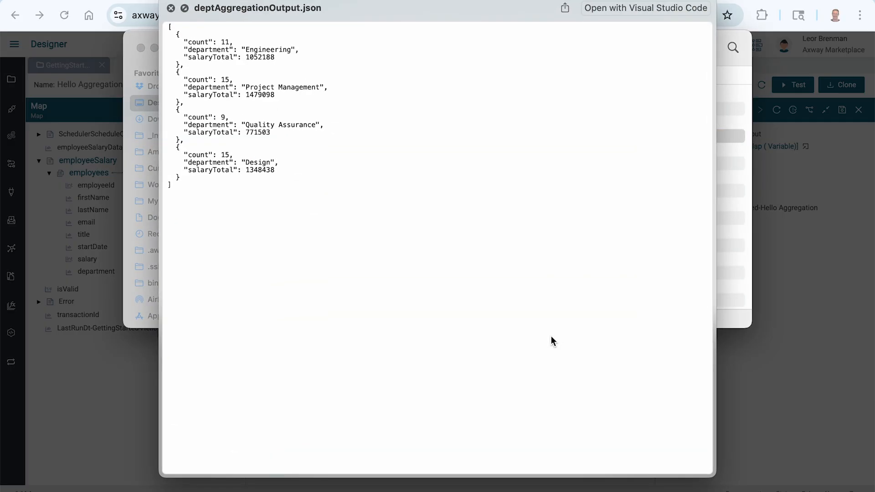
key(space)
key(super+Tab)
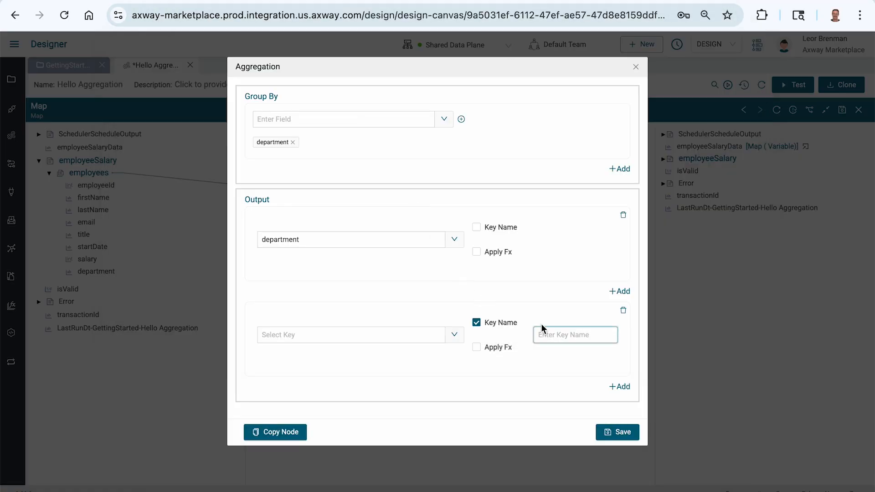
text(co)
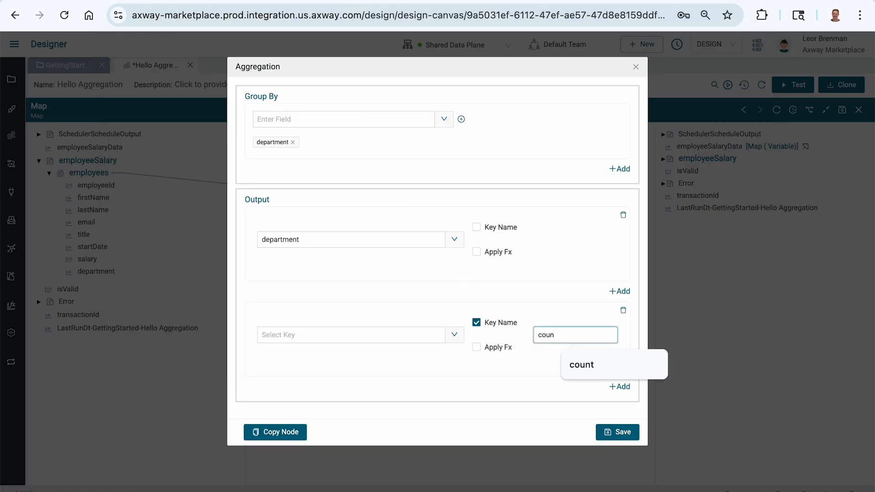
text(un)
click(582, 369)
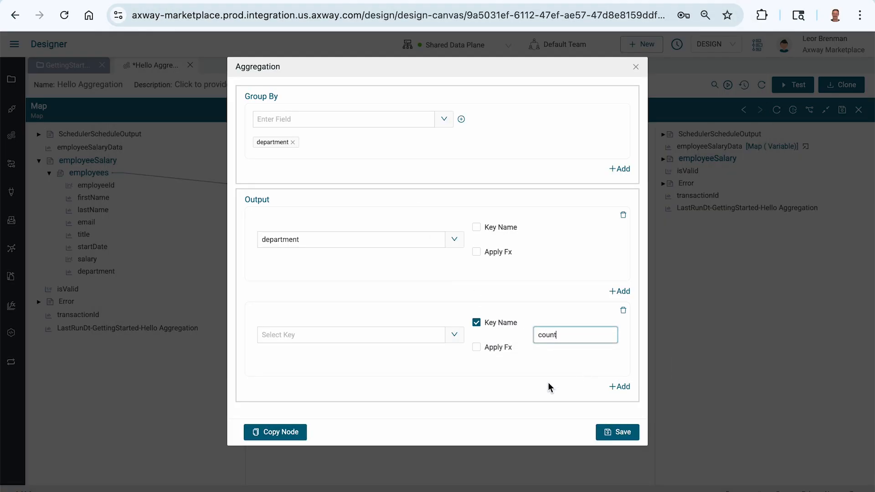
Apply the Count function to the count output entry.
click(504, 350)
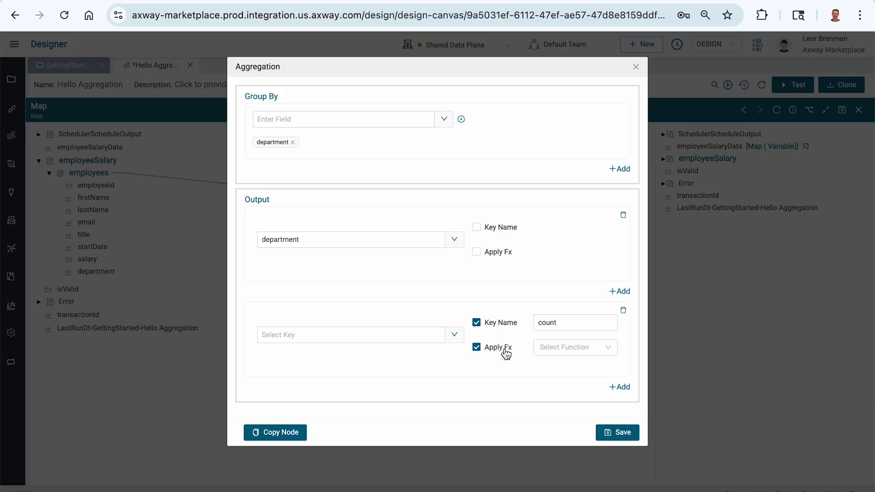
click(555, 350)
click(556, 435)
Add a third output entry, check the salary key in deptAggregationOutput.json in Finder, and select salary from the employees list as its key.
click(621, 387)
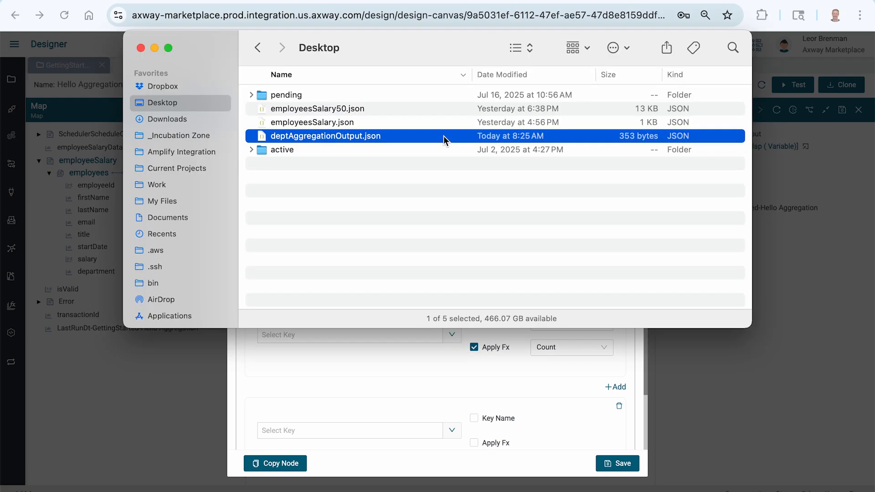
key(space)
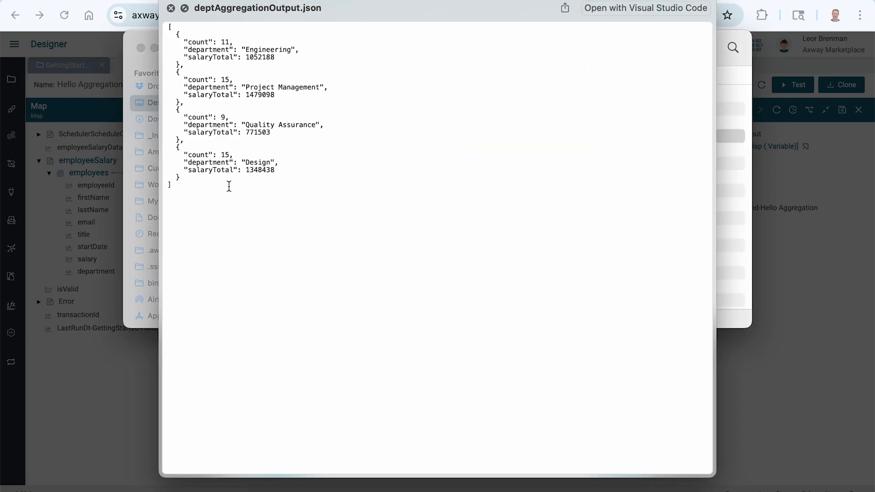
double_click(209, 170)
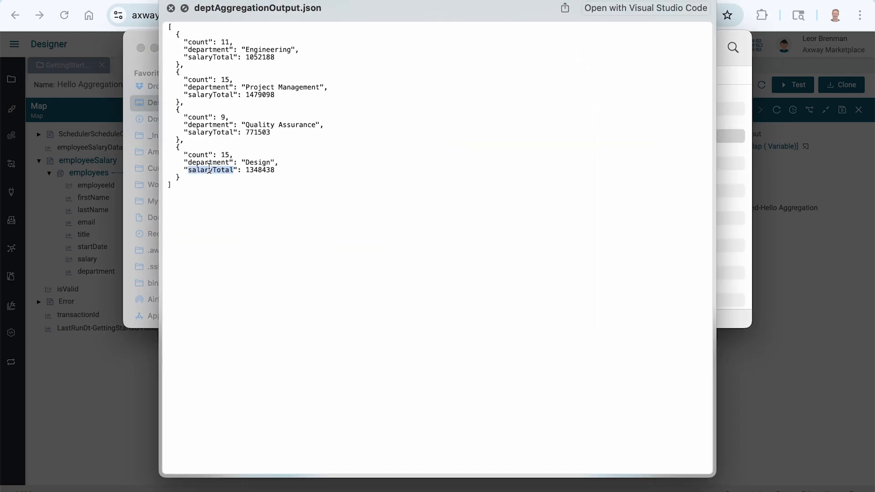
key(space)
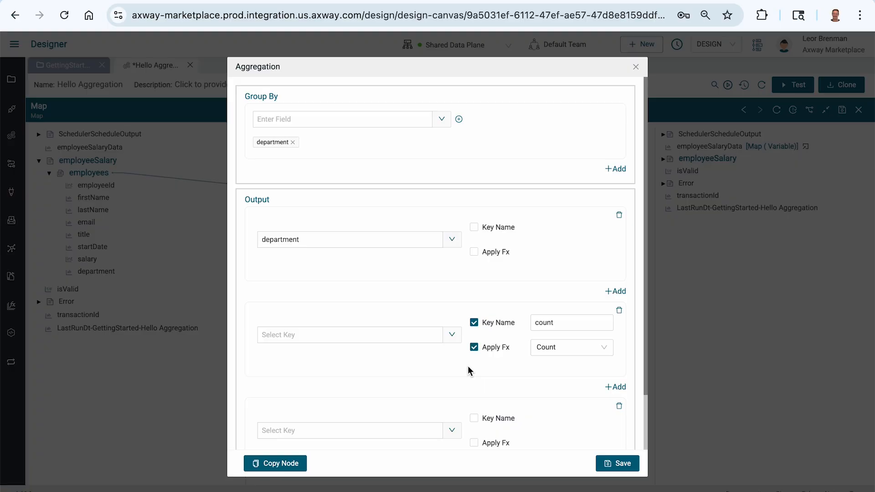
scroll(470, 371, down, 1)
click(452, 400)
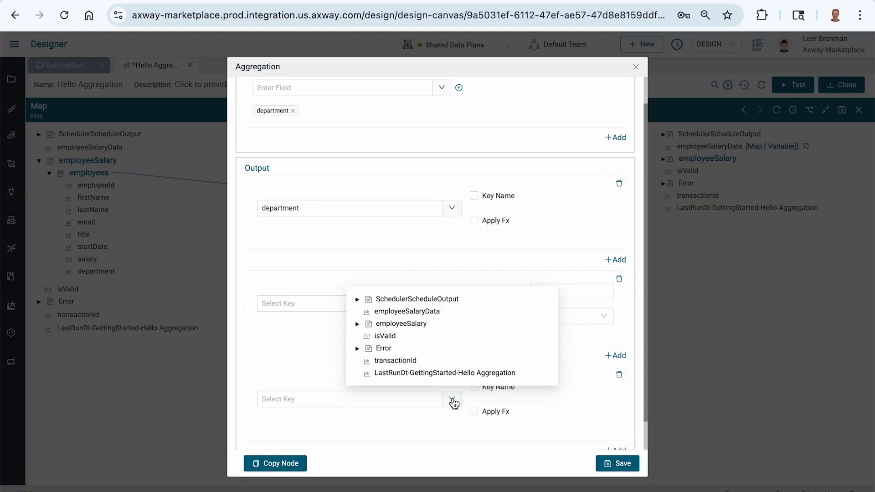
click(358, 323)
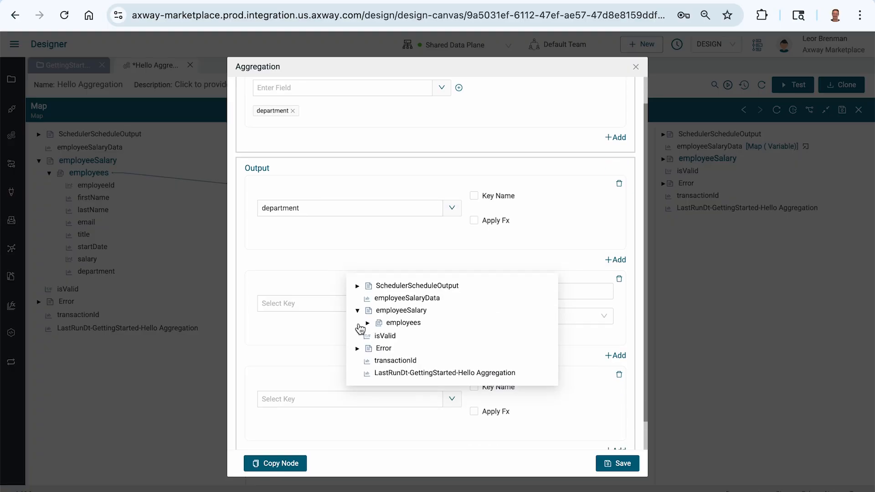
click(367, 322)
scroll(419, 350, down, 2)
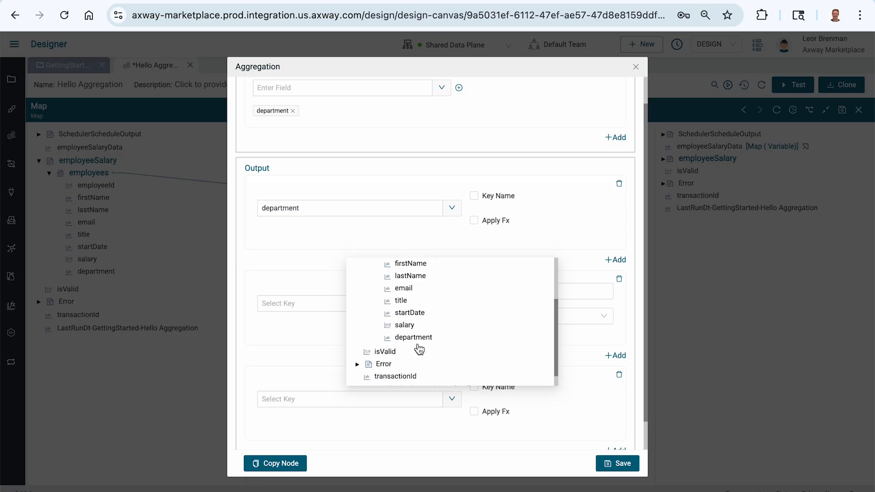
scroll(418, 348, down, 1)
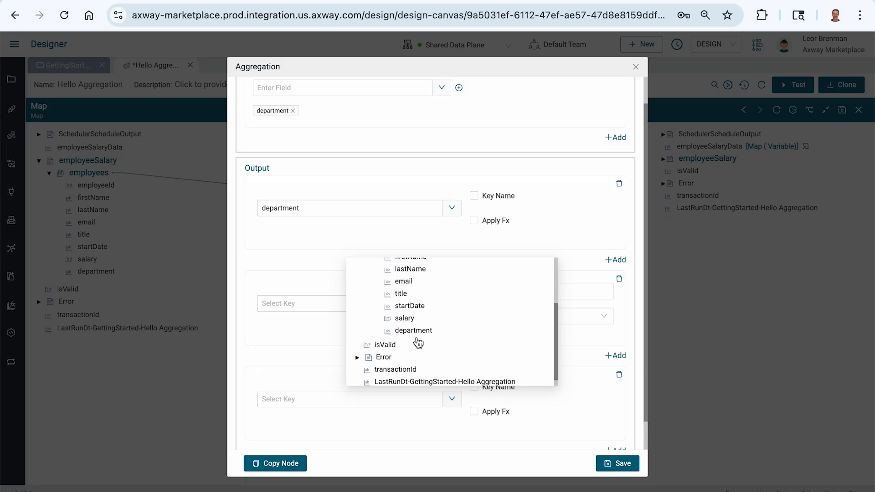
click(404, 318)
Give the salary output entry the custom key name salaryTotal.
click(474, 386)
click(538, 400)
key(Down)
key(Return)
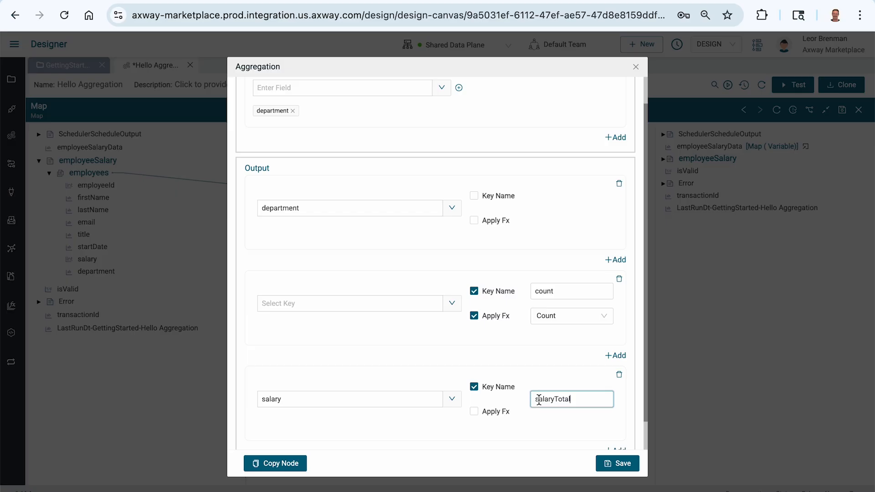
Apply the Sum function to the salaryTotal output entry.
click(474, 411)
click(537, 413)
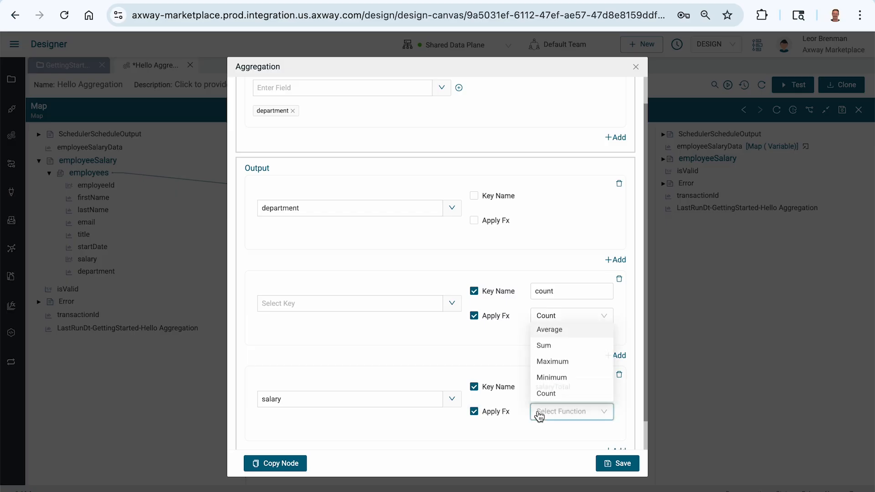
click(547, 345)
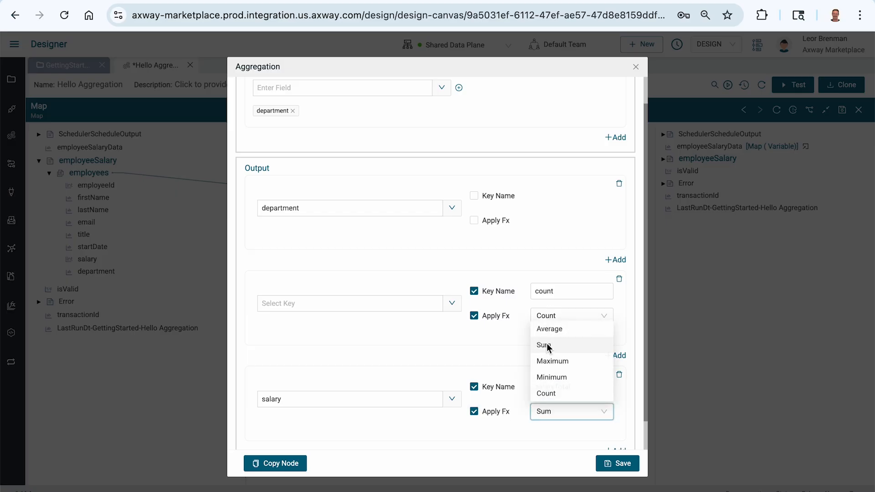
Select employeeId from the employees list under employeeSalary as the key of the count output entry.
click(452, 305)
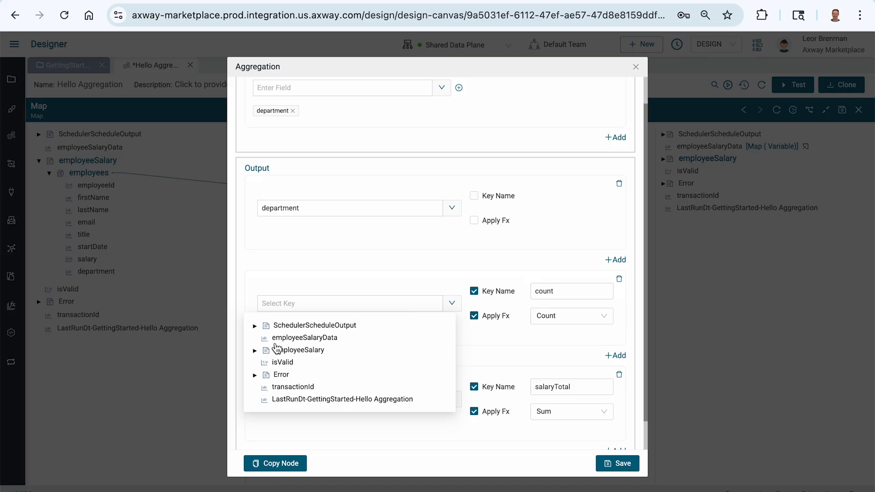
click(254, 349)
click(266, 363)
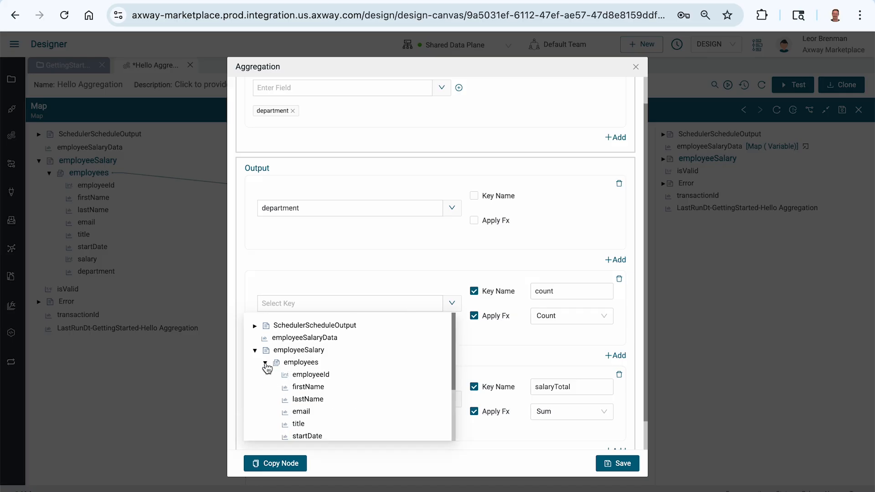
click(311, 375)
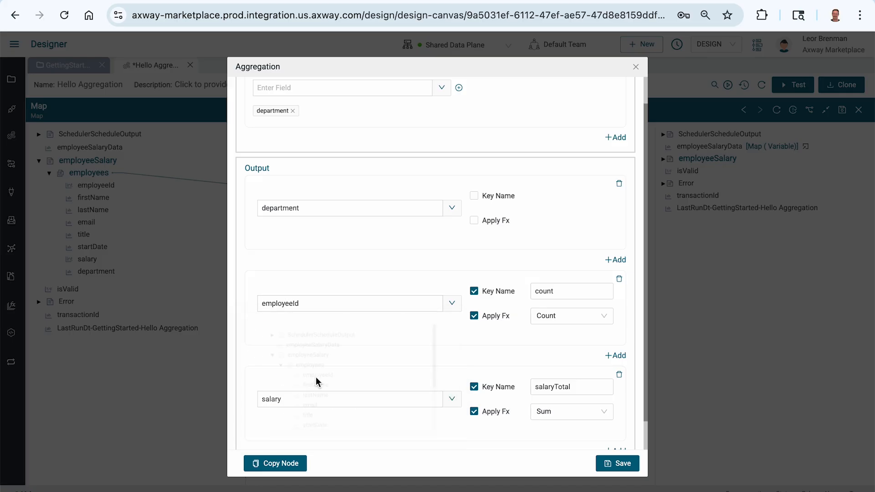
Copy the aggregation's output node and save the Aggregation configuration.
scroll(582, 410, down, 2)
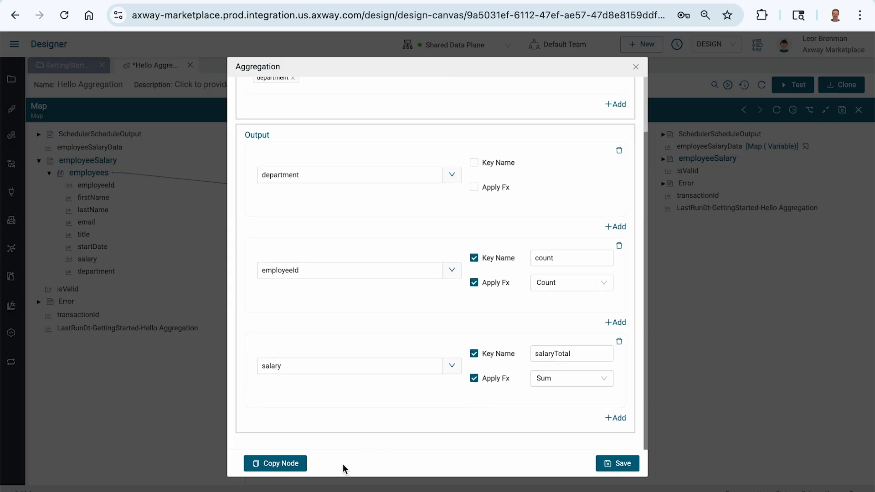
click(281, 466)
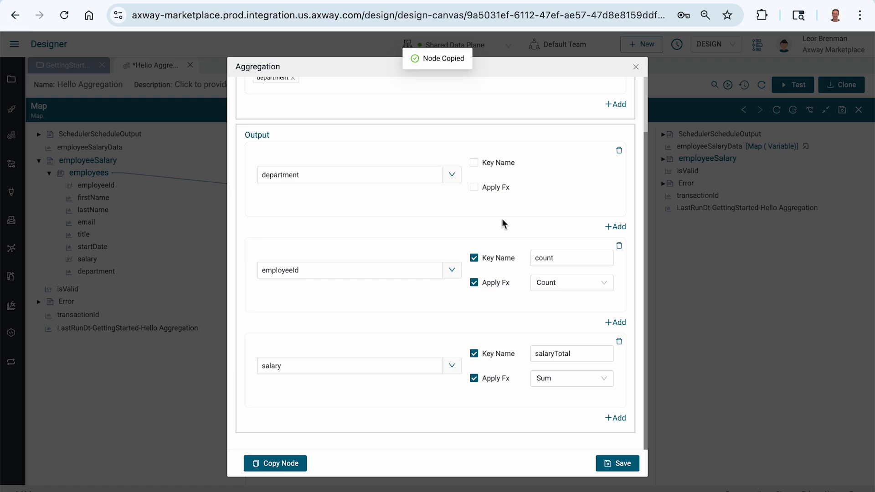
click(611, 463)
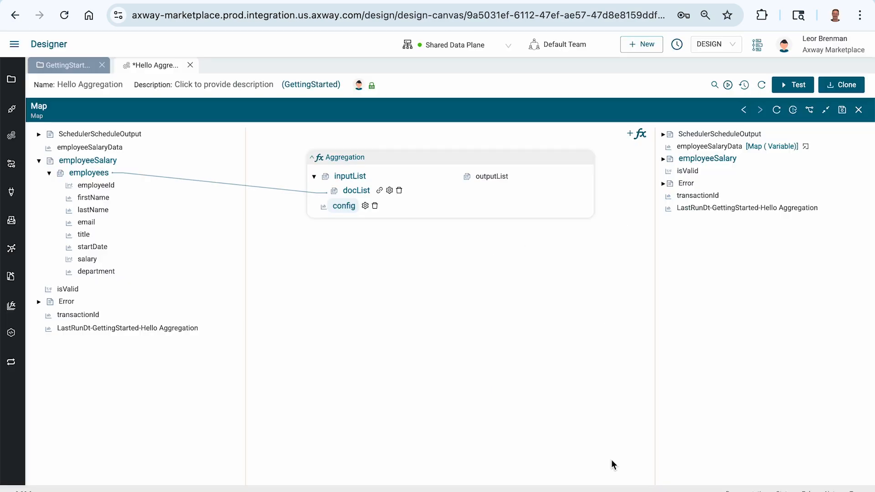
Paste the copied node as an output variable named Aggregation and map the function's outputList to it.
right_click(718, 245)
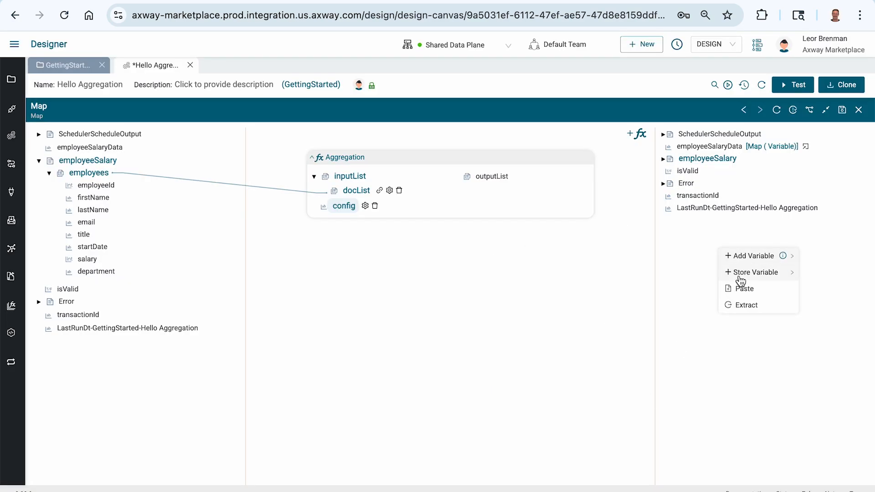
click(739, 285)
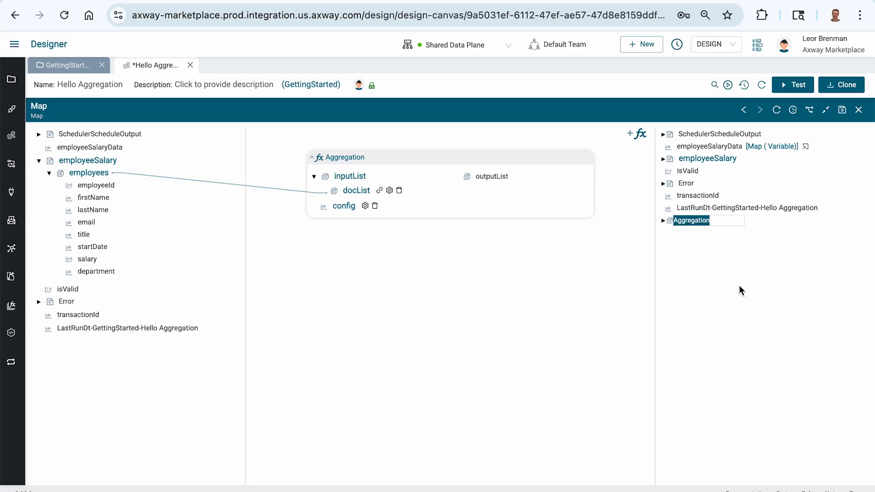
key(Return)
drag(497, 177, 674, 222)
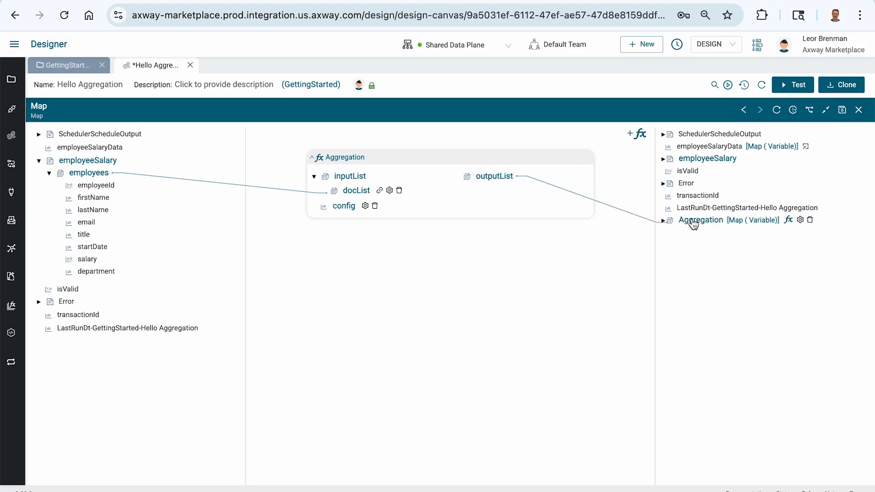
click(663, 222)
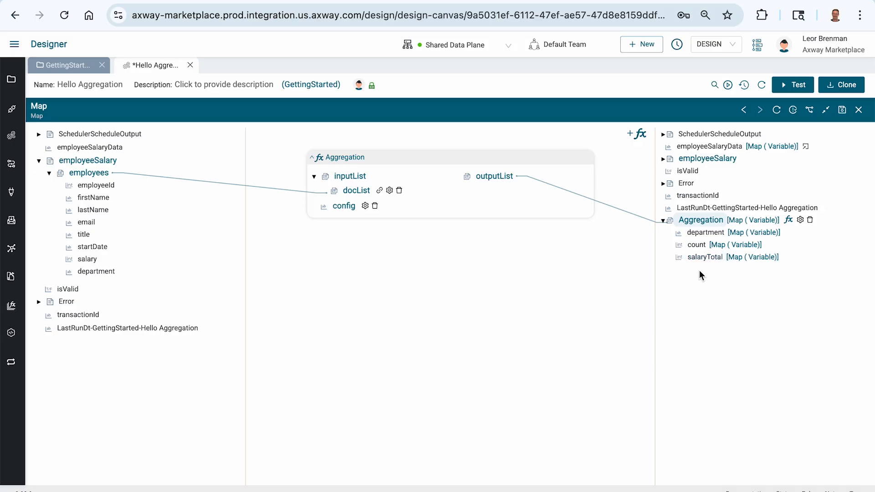
Save and test the integration, and open the data of the final Map step in the test transaction.
click(842, 110)
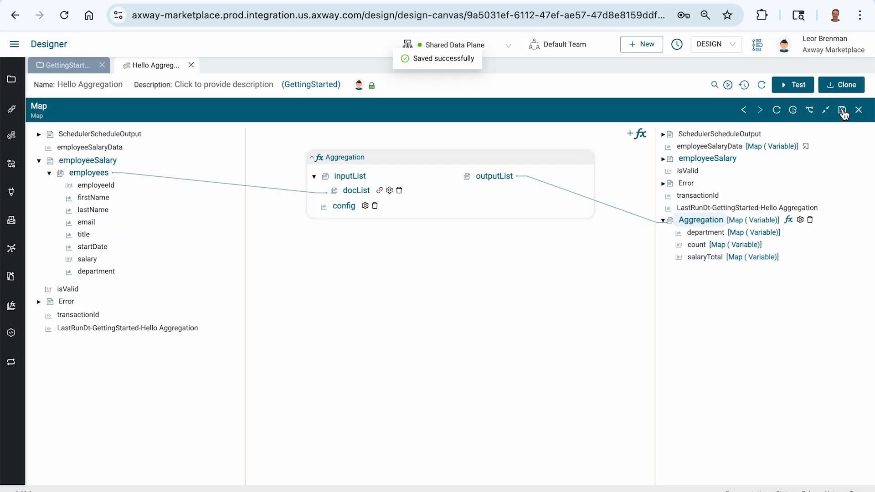
click(796, 87)
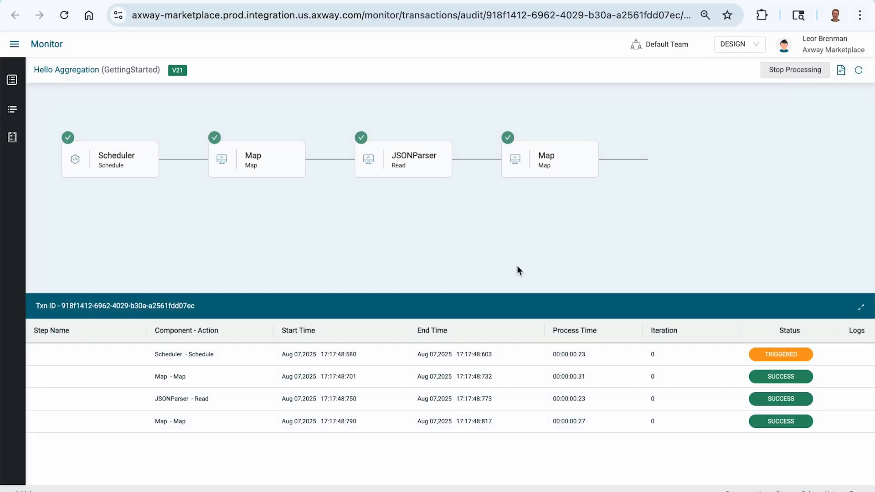
click(397, 415)
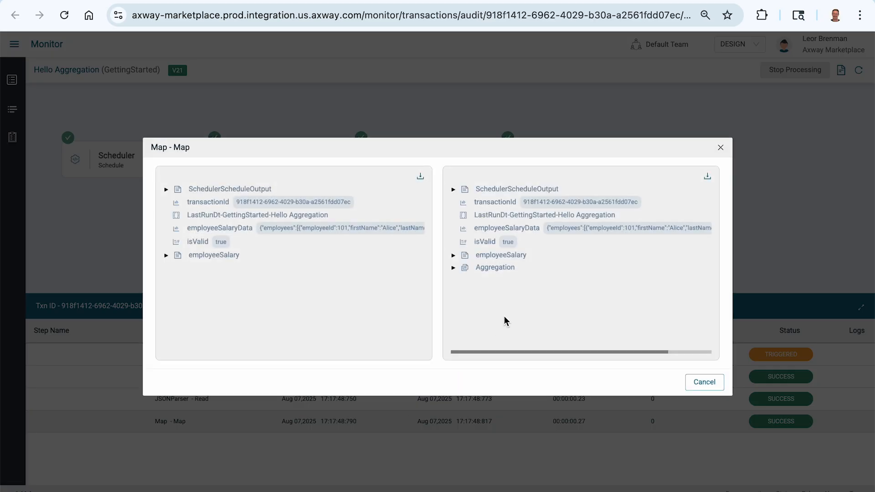
Examine the parsed employees list and the Aggregation list in the final Map step's output.
click(454, 268)
click(453, 256)
click(464, 268)
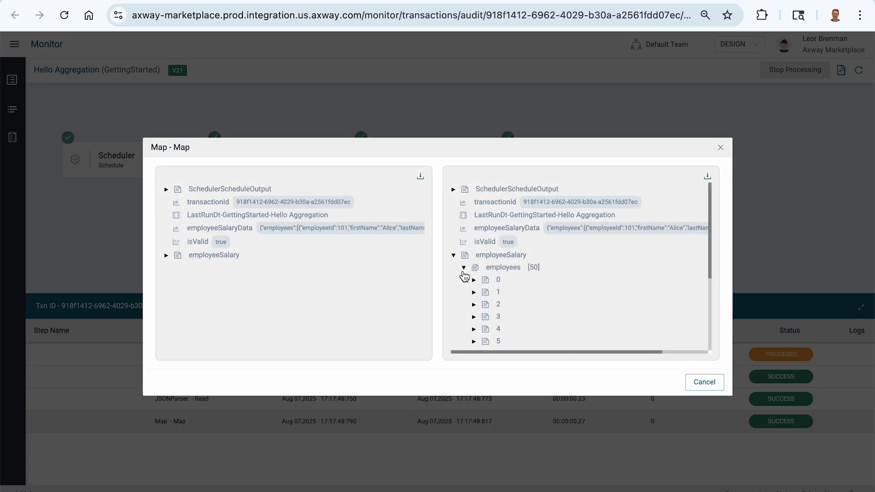
scroll(522, 315, down, 3)
scroll(522, 311, up, 2)
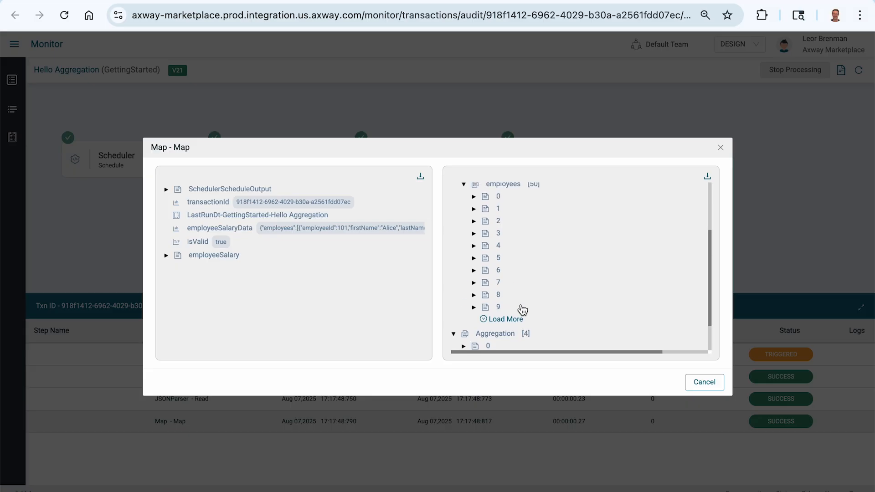
click(513, 316)
scroll(531, 282, down, 4)
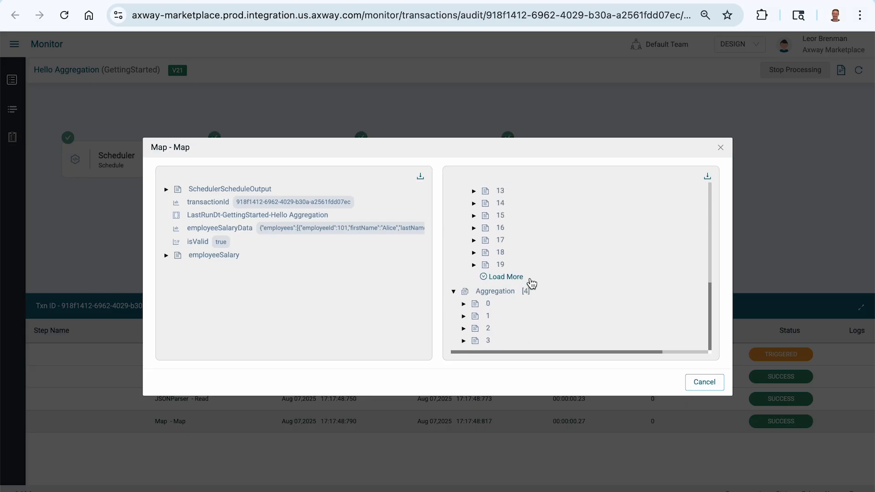
scroll(531, 283, up, 5)
click(464, 268)
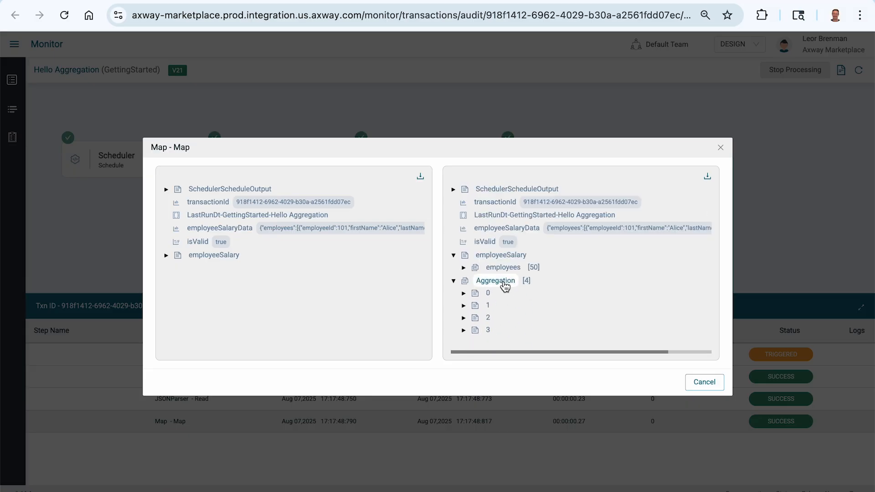
Check the department, count and salaryTotal of Aggregation entries 0 through 3.
click(463, 293)
scroll(504, 289, down, 1)
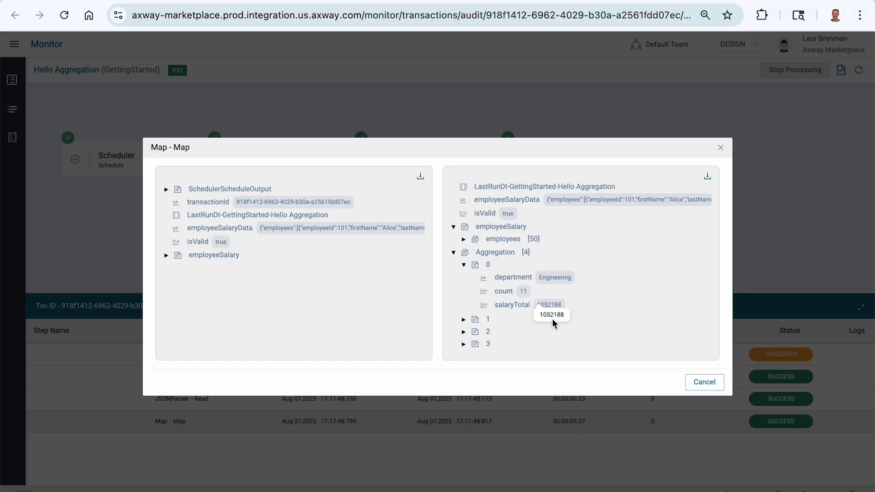
click(463, 319)
scroll(465, 321, down, 2)
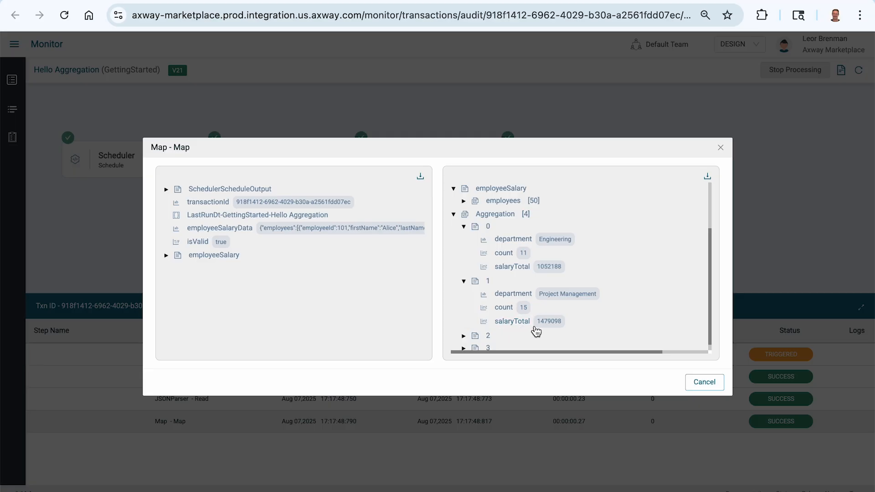
scroll(540, 290, down, 1)
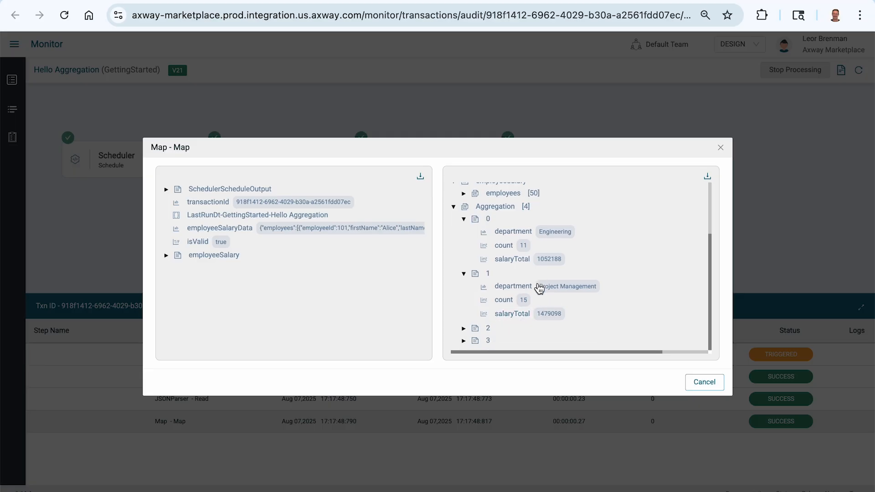
click(463, 329)
scroll(503, 312, down, 2)
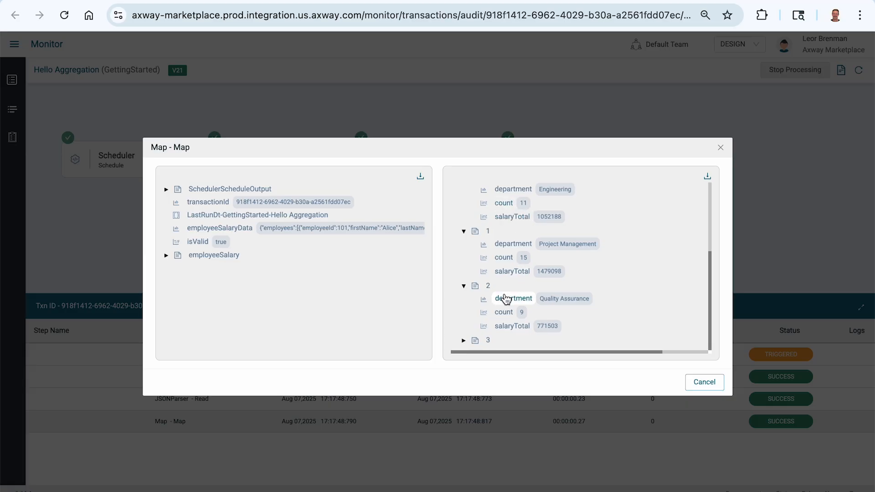
click(463, 340)
scroll(507, 307, down, 1)
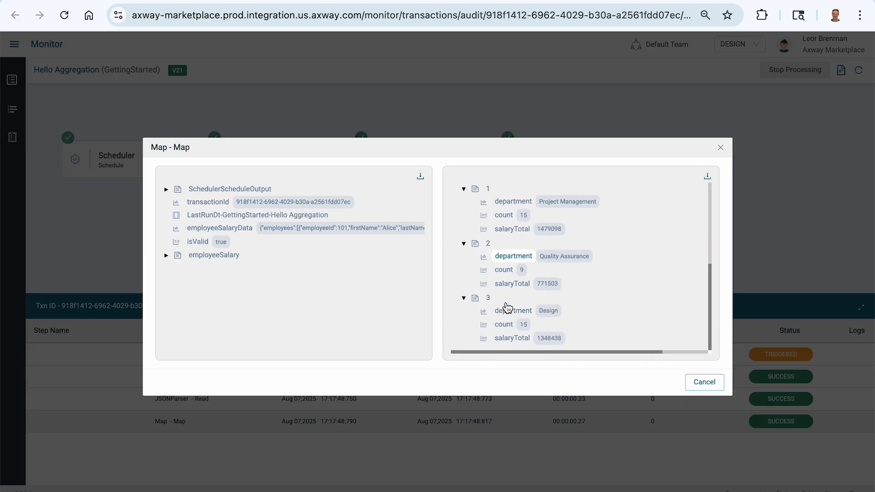